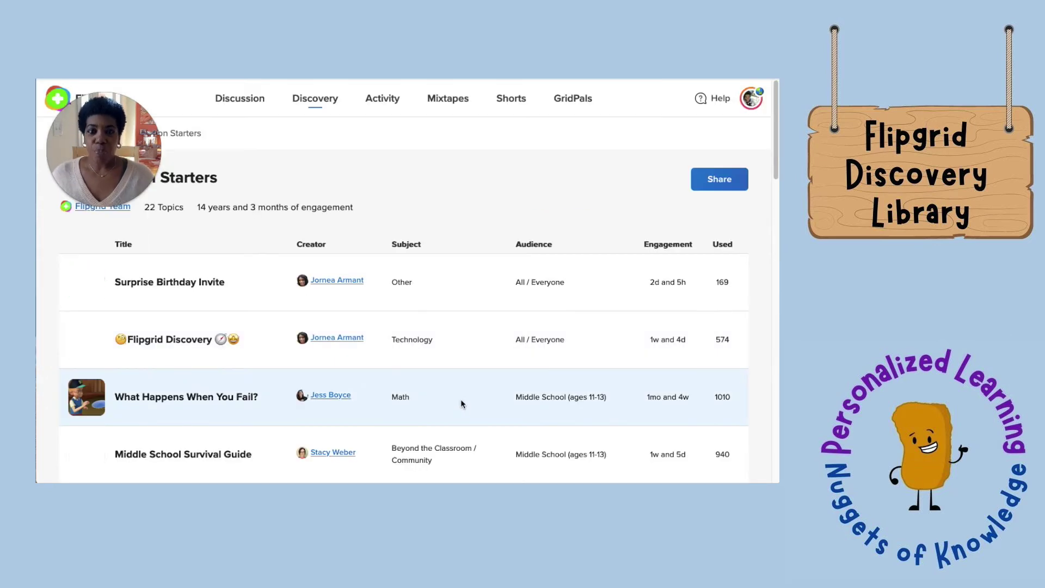
Step: Scroll the Conversation Starters list down until the Guess Who? row (8077 uses) is visible
drag(130, 152, 156, 140)
mouse_move(144, 192)
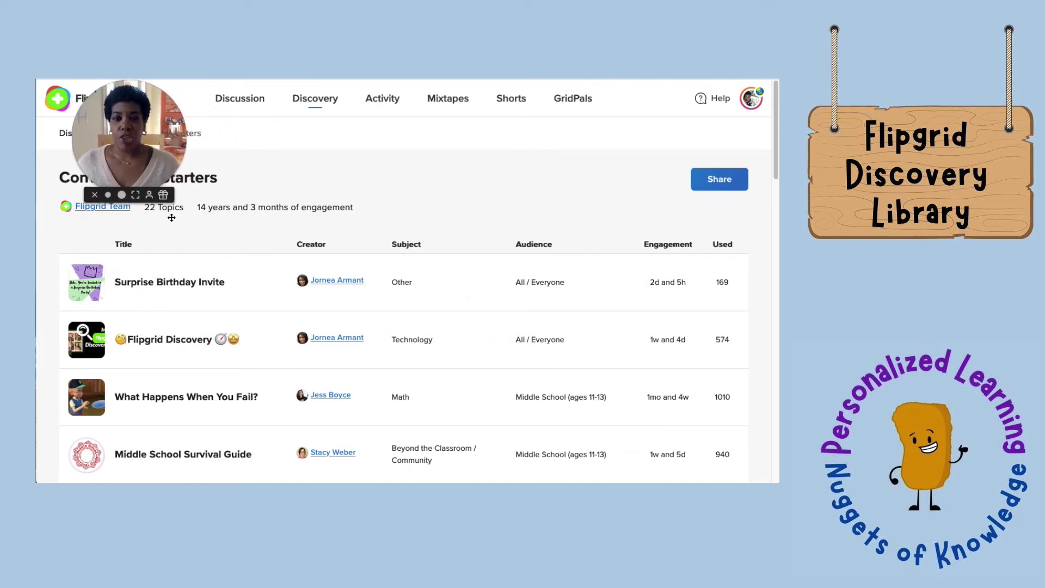
drag(152, 131, 134, 159)
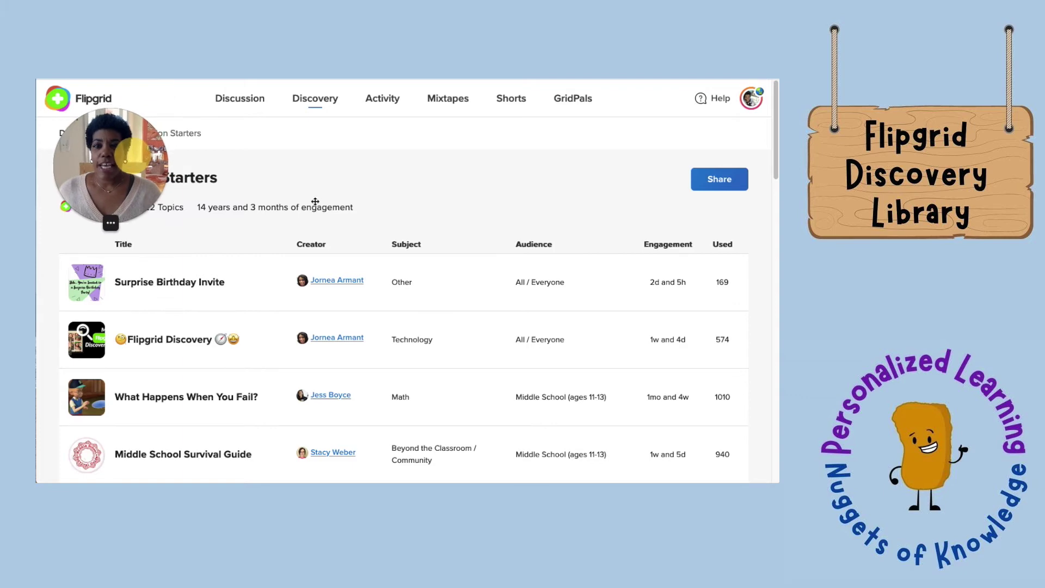
scroll(326, 338, down, 1)
scroll(326, 338, down, 1)
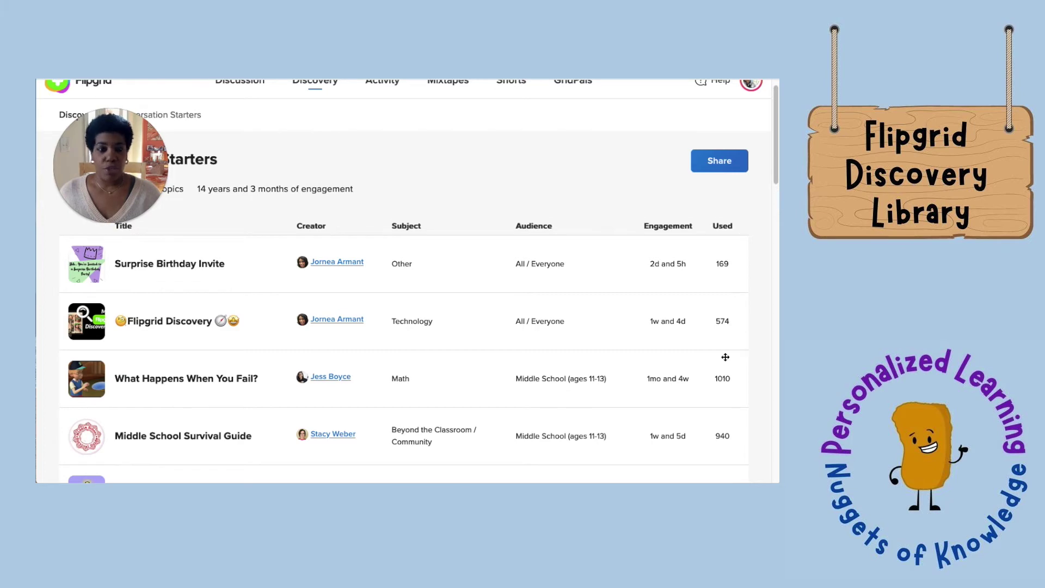
scroll(735, 358, down, 3)
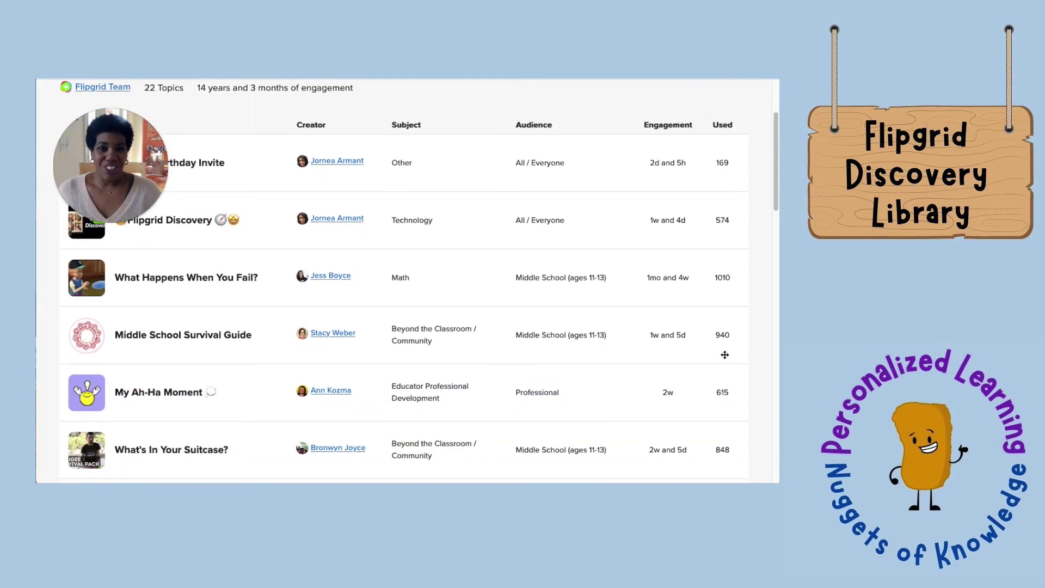
scroll(724, 355, down, 3)
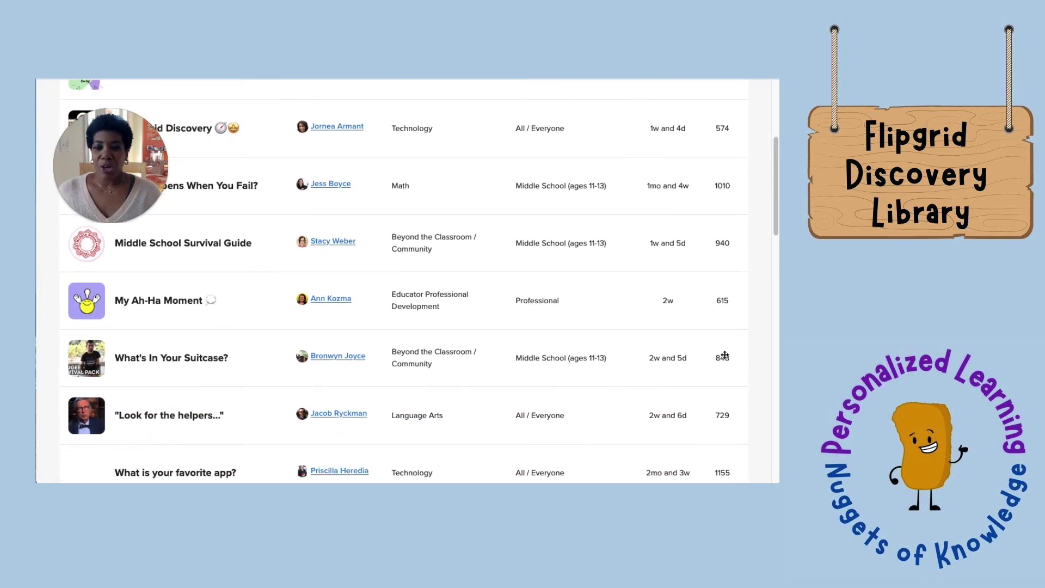
scroll(724, 355, down, 5)
scroll(724, 355, down, 3)
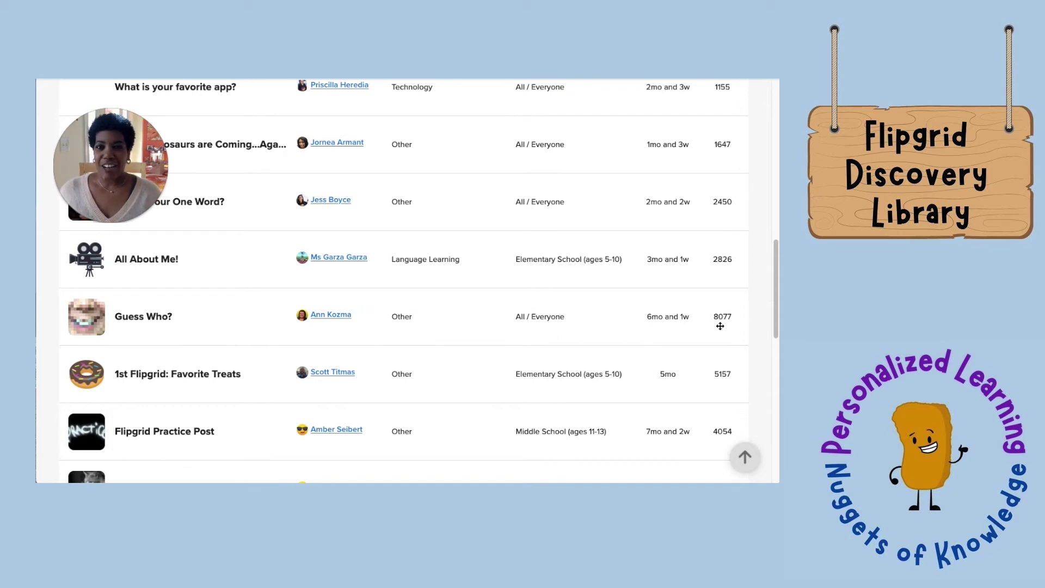
Step: Open the Guess Who? details, read its Integration Notes, and bring up the Add this Topic dialog
click(129, 321)
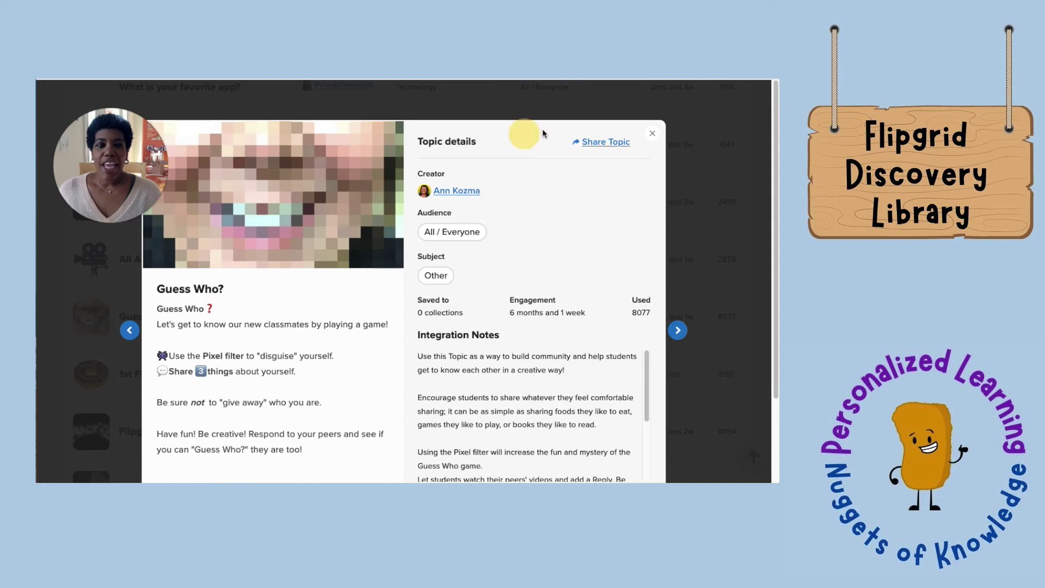
scroll(518, 237, down, 3)
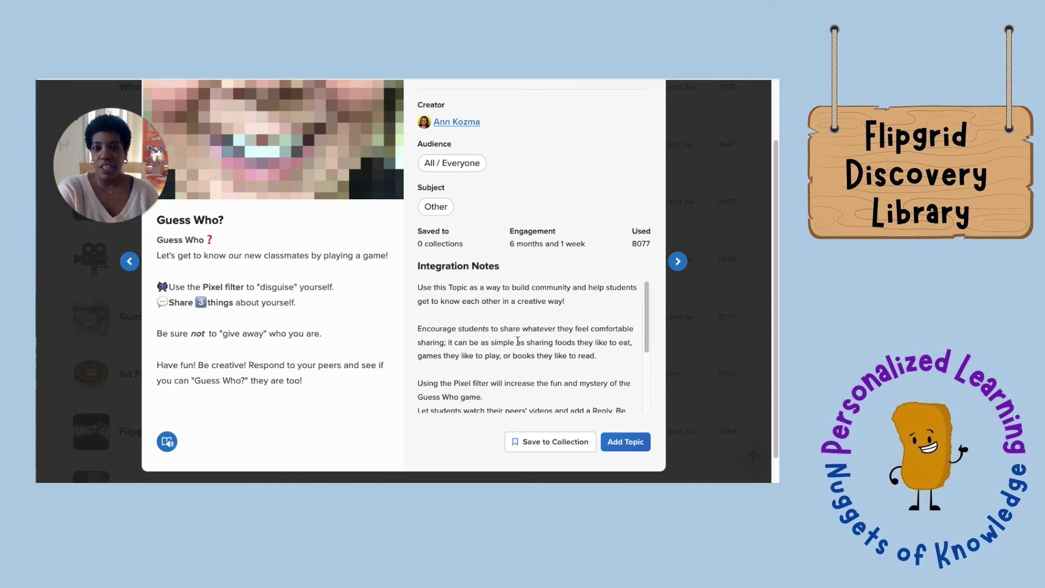
scroll(518, 341, down, 1)
scroll(518, 343, up, 1)
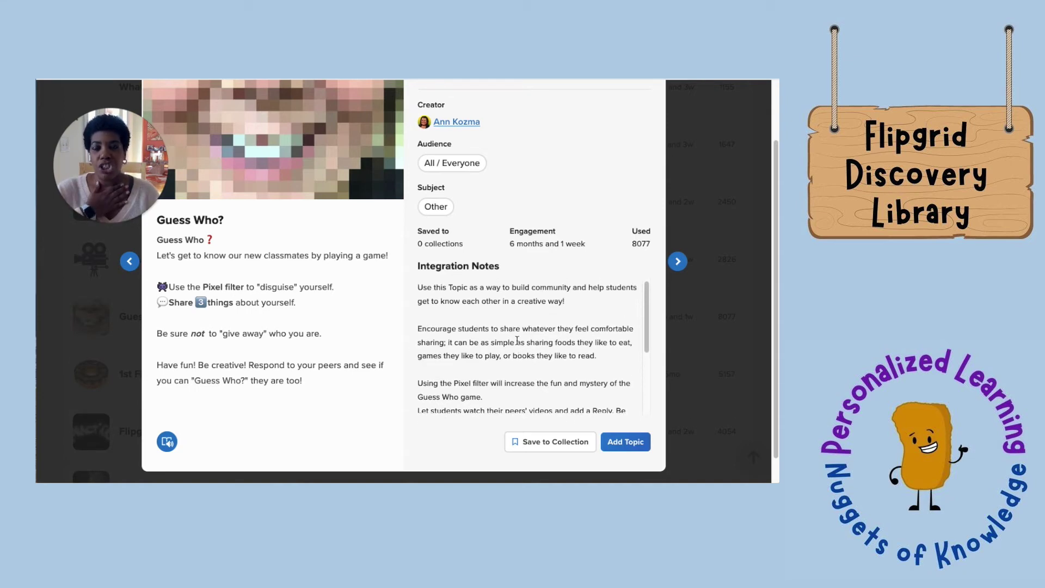
scroll(517, 341, down, 1)
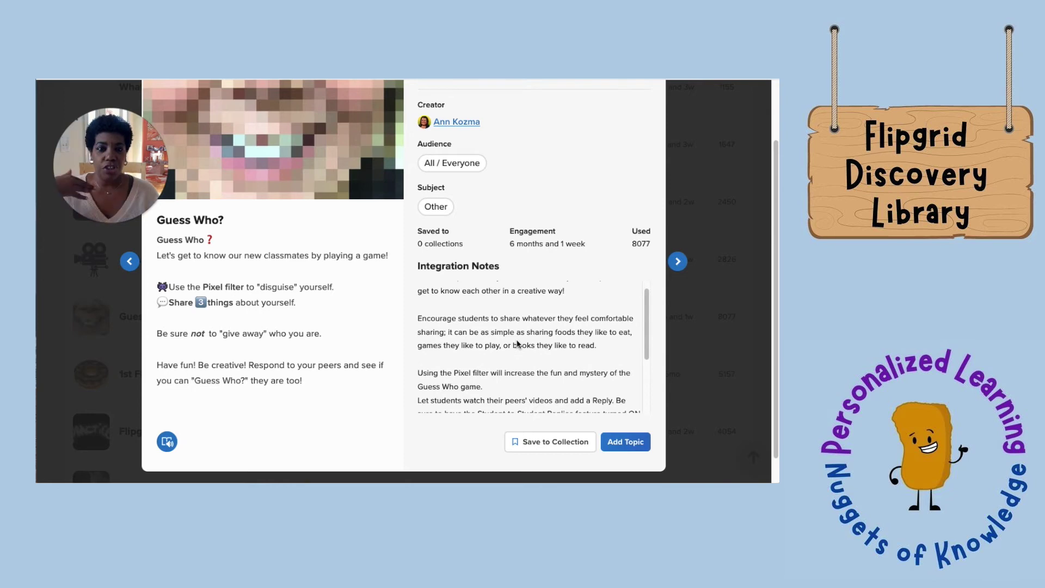
scroll(517, 343, down, 2)
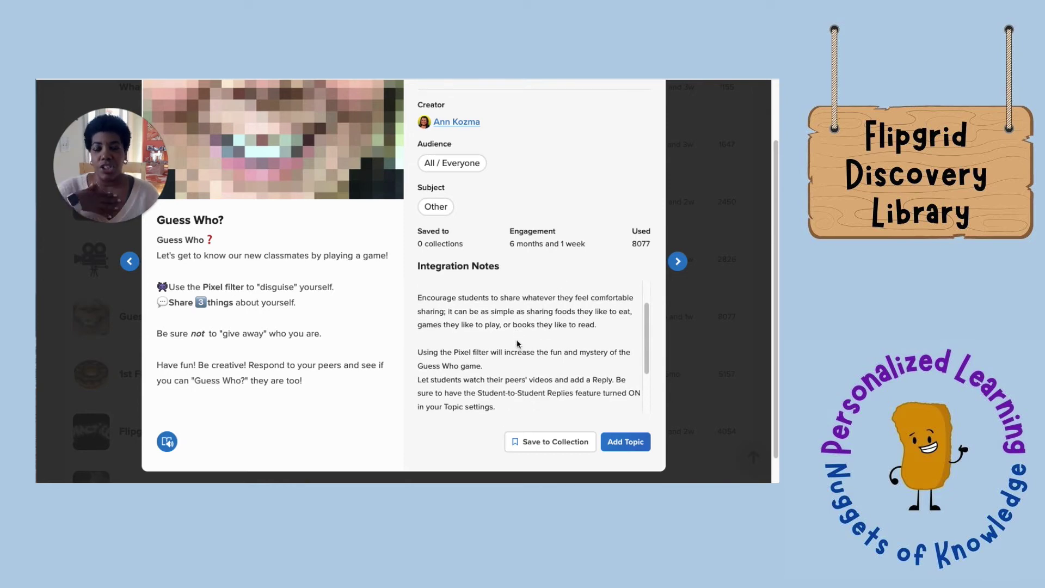
scroll(518, 343, down, 5)
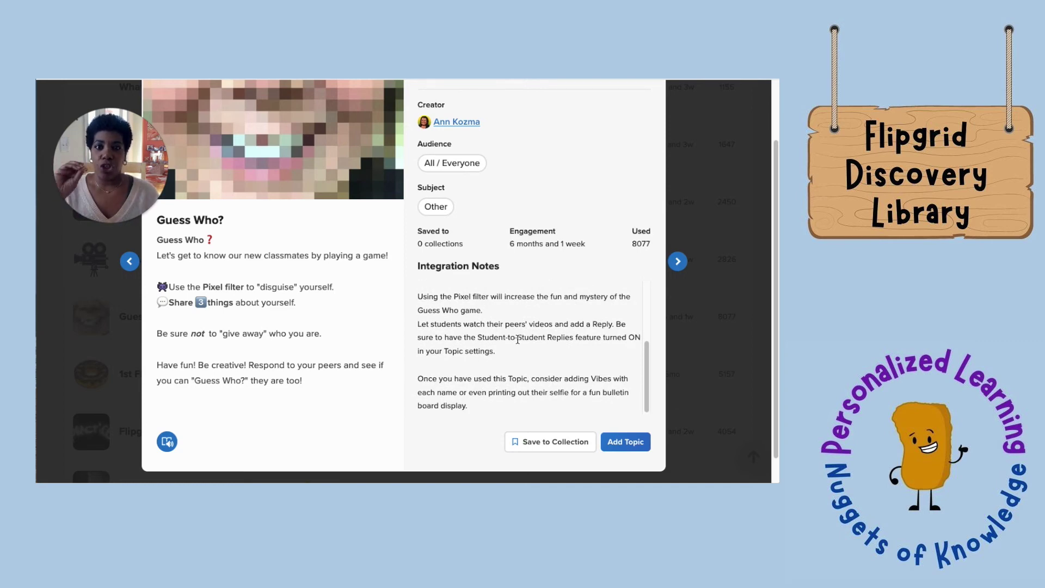
scroll(518, 340, down, 1)
scroll(520, 342, up, 8)
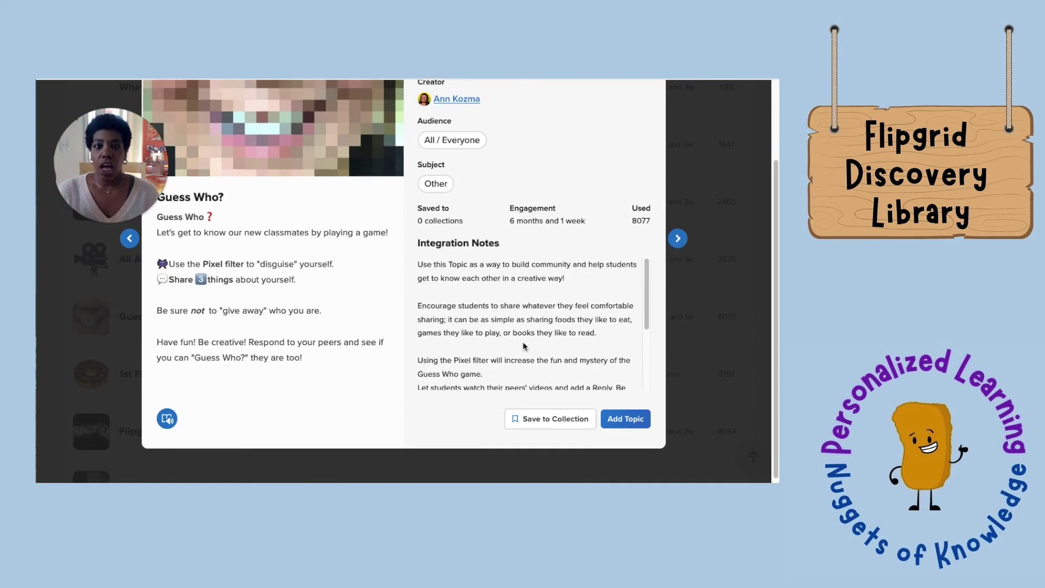
scroll(525, 347, down, 3)
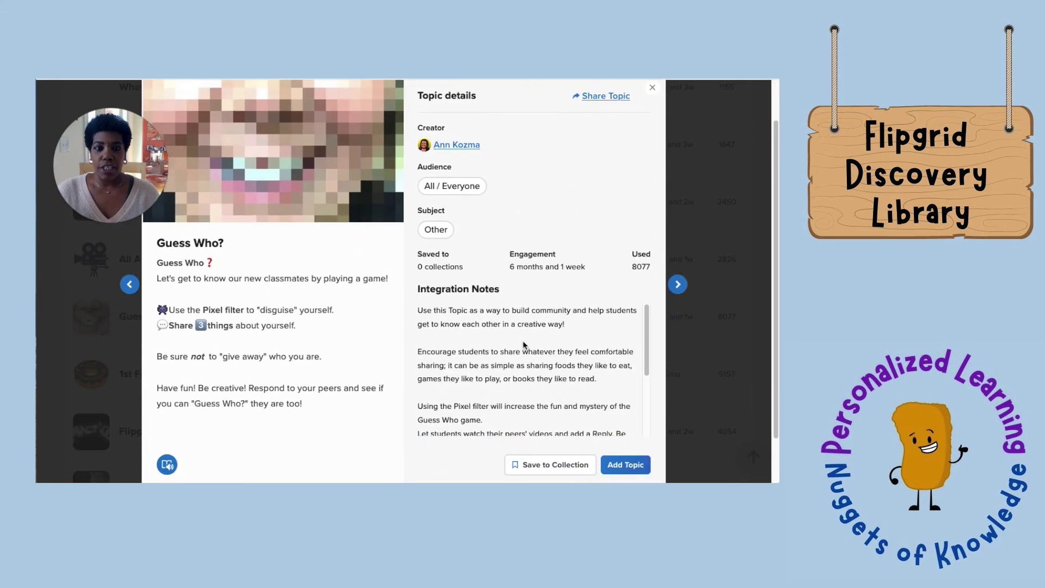
scroll(555, 311, up, 2)
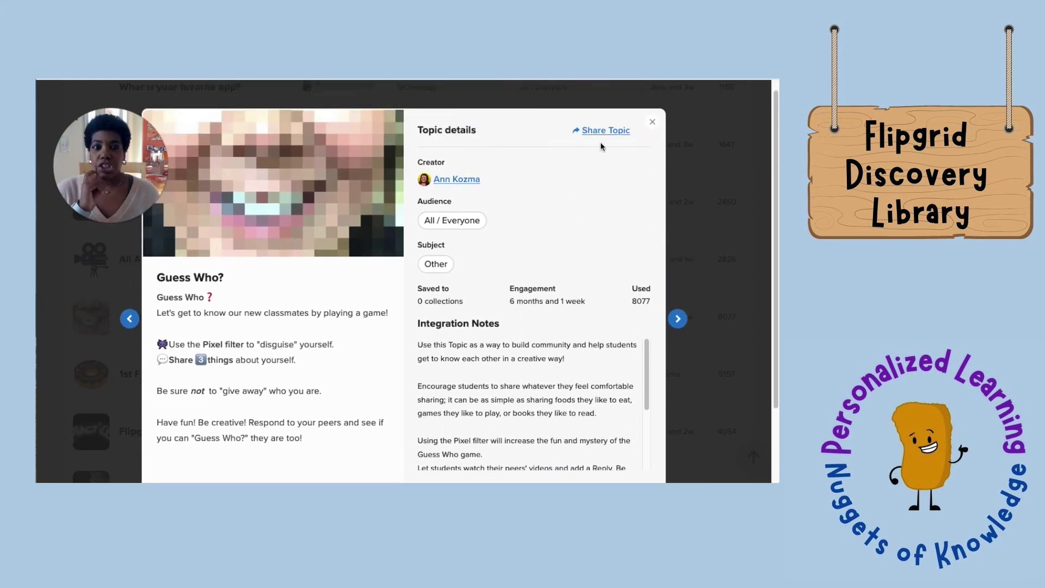
scroll(570, 381, down, 3)
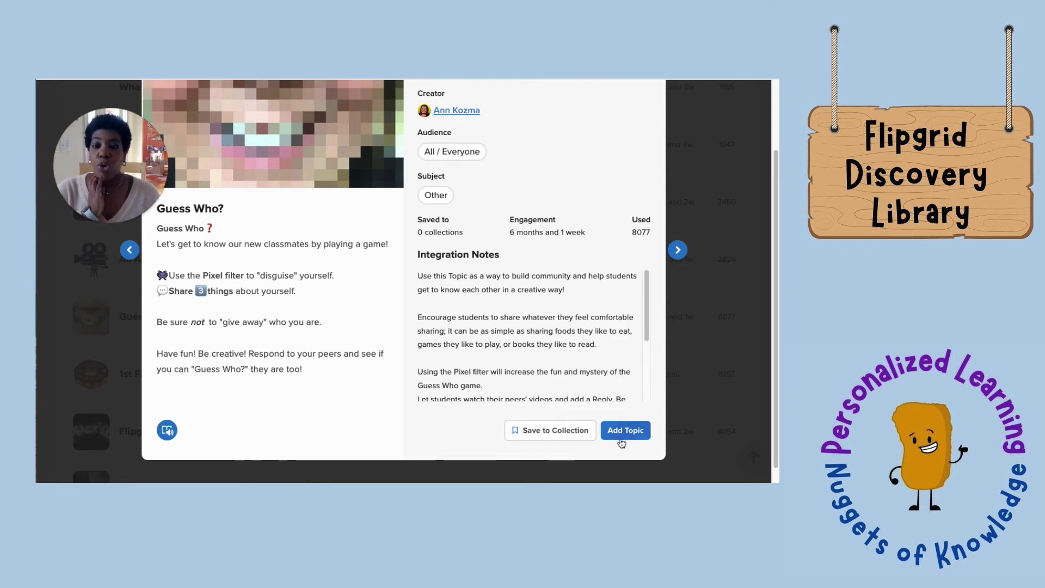
scroll(631, 430, up, 1)
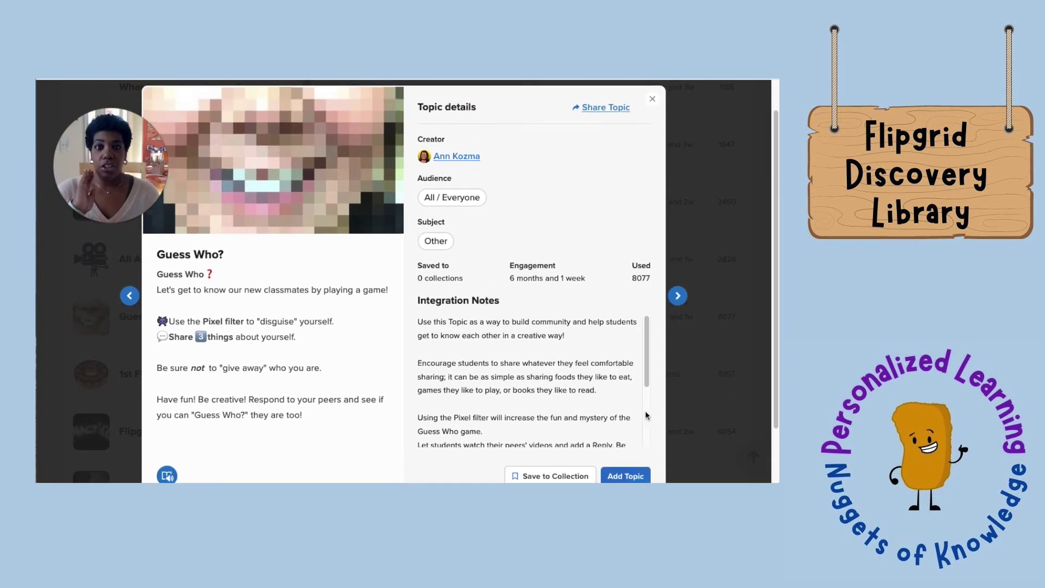
scroll(644, 343, down, 1)
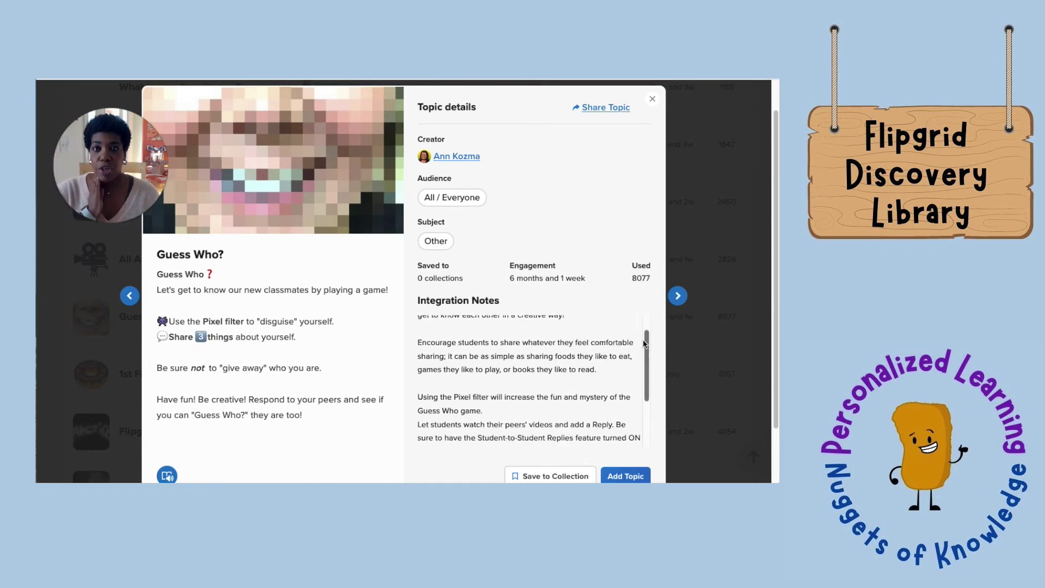
click(630, 476)
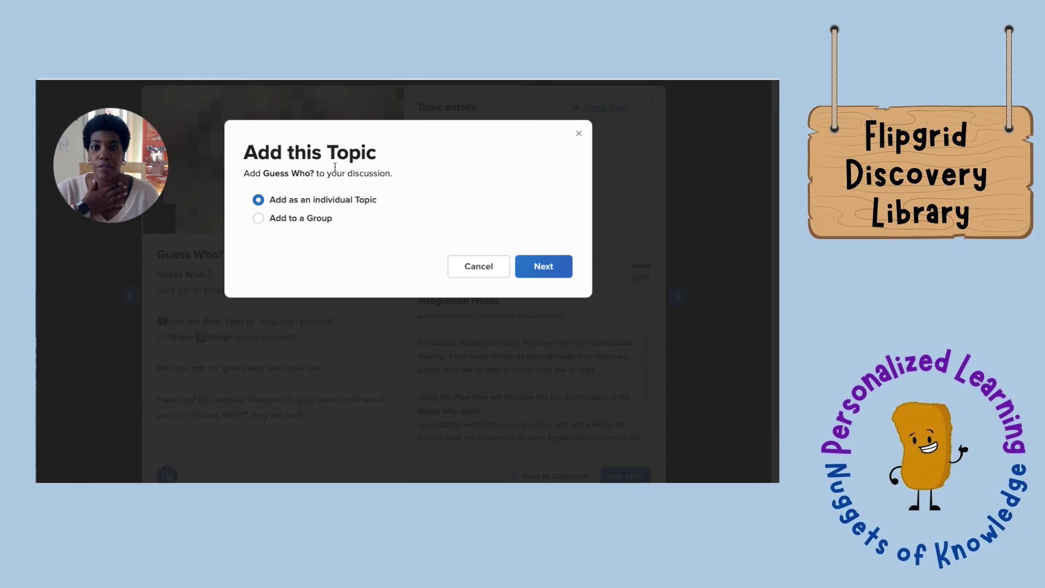
Step: Check the available groups, then add Guess Who? as an individual topic instead
click(288, 225)
click(316, 268)
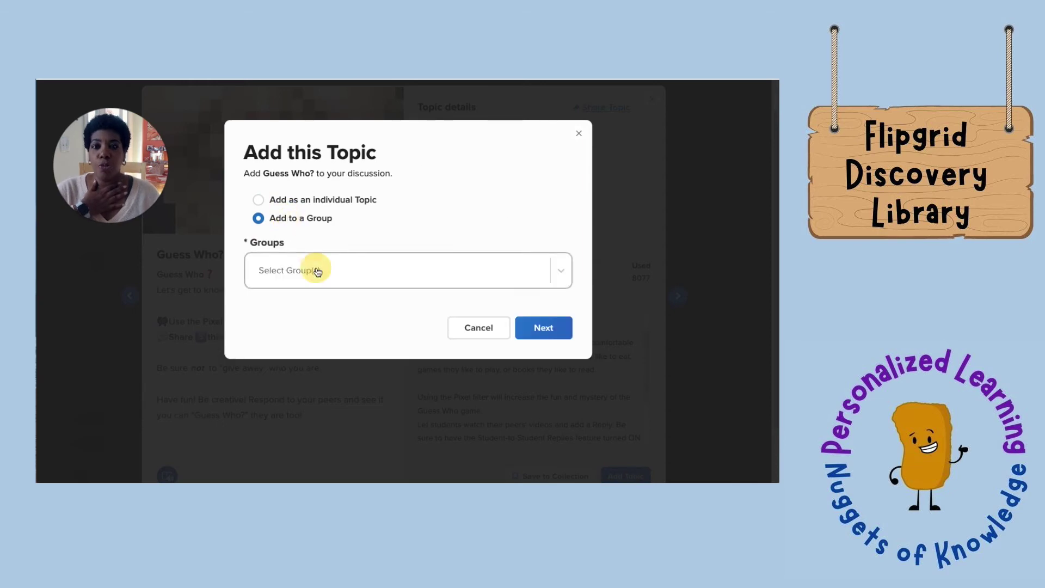
scroll(431, 317, down, 1)
scroll(383, 348, up, 1)
click(409, 233)
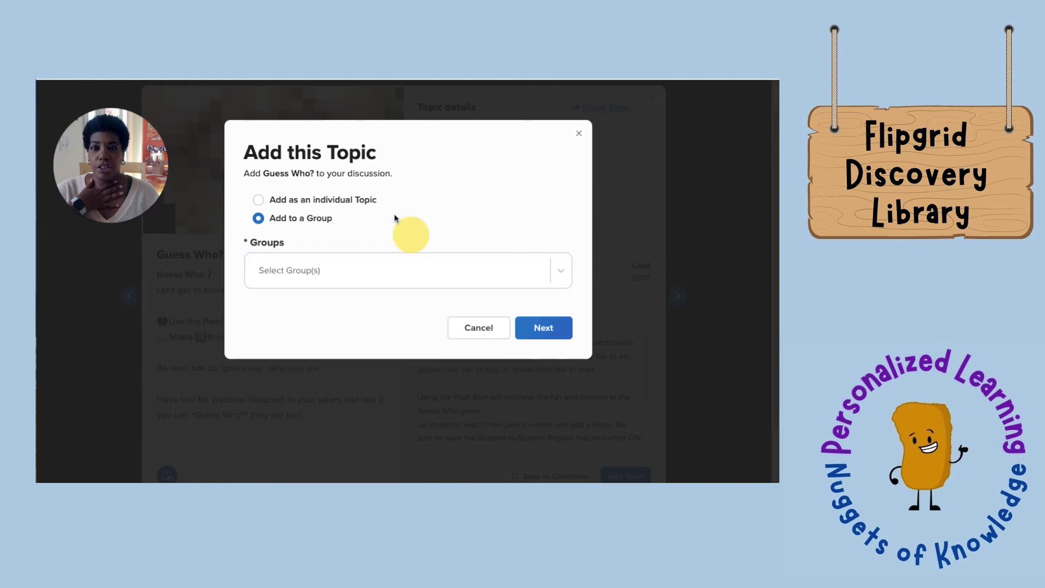
click(338, 202)
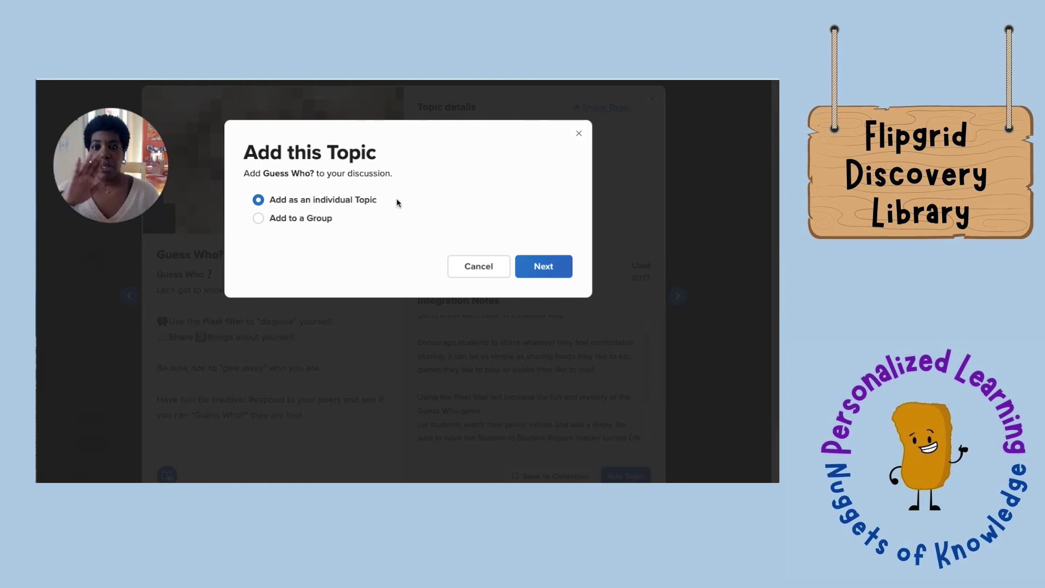
click(550, 268)
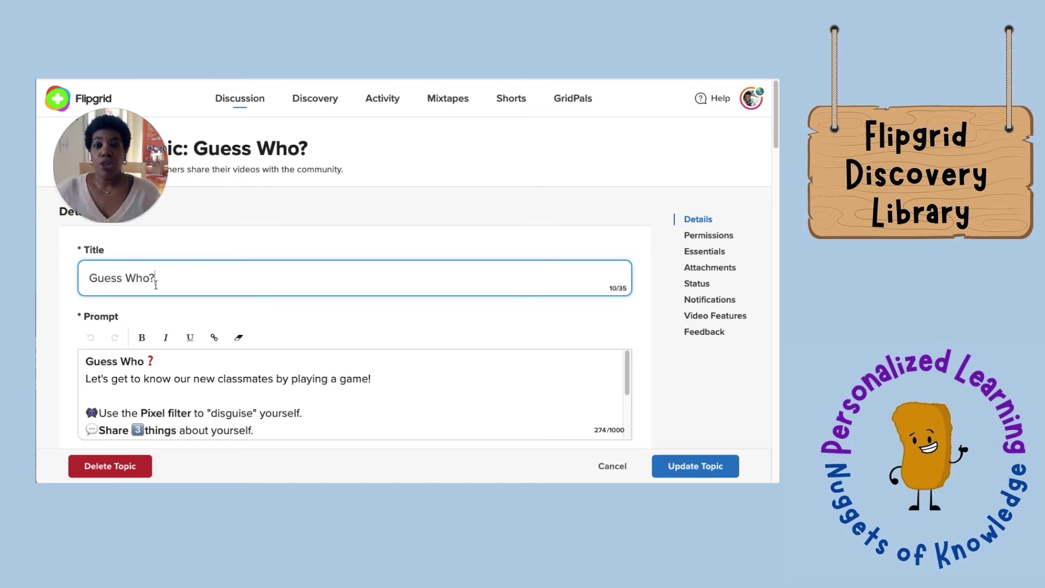
scroll(294, 310, down, 1)
scroll(320, 351, down, 1)
scroll(196, 358, up, 1)
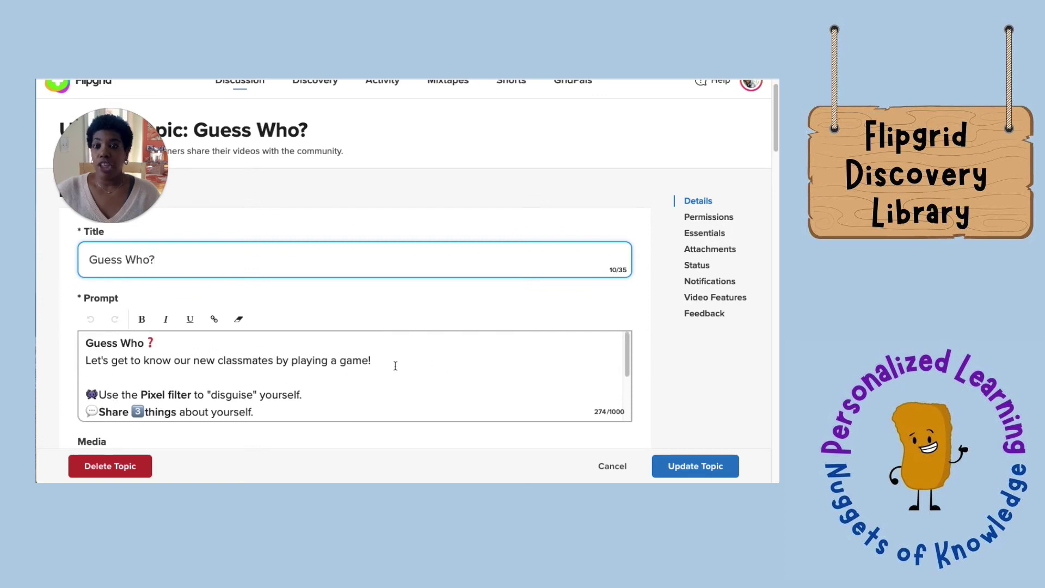
scroll(396, 365, down, 3)
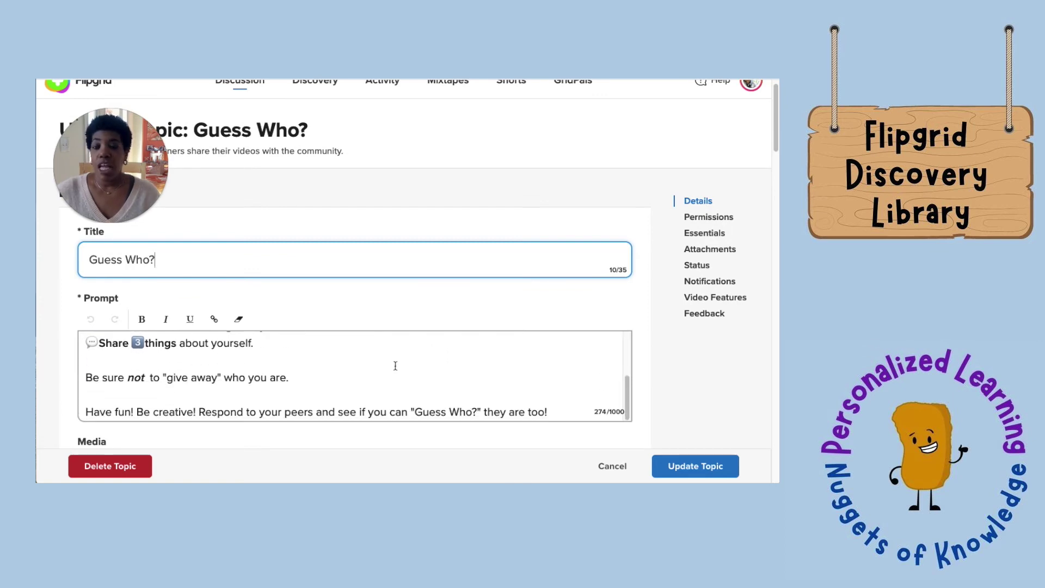
scroll(396, 365, down, 1)
scroll(397, 364, down, 3)
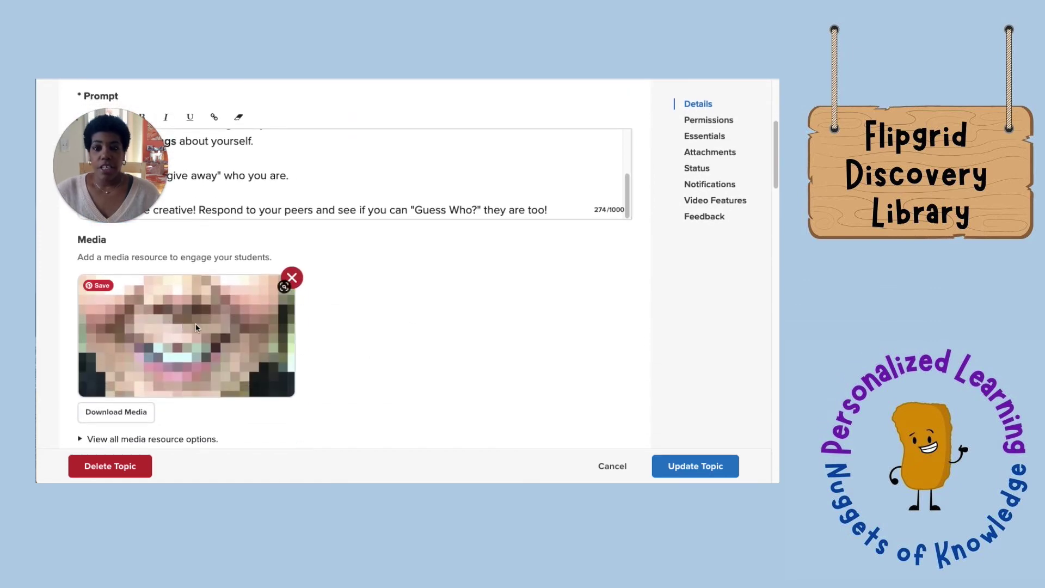
scroll(197, 327, down, 1)
scroll(278, 364, down, 1)
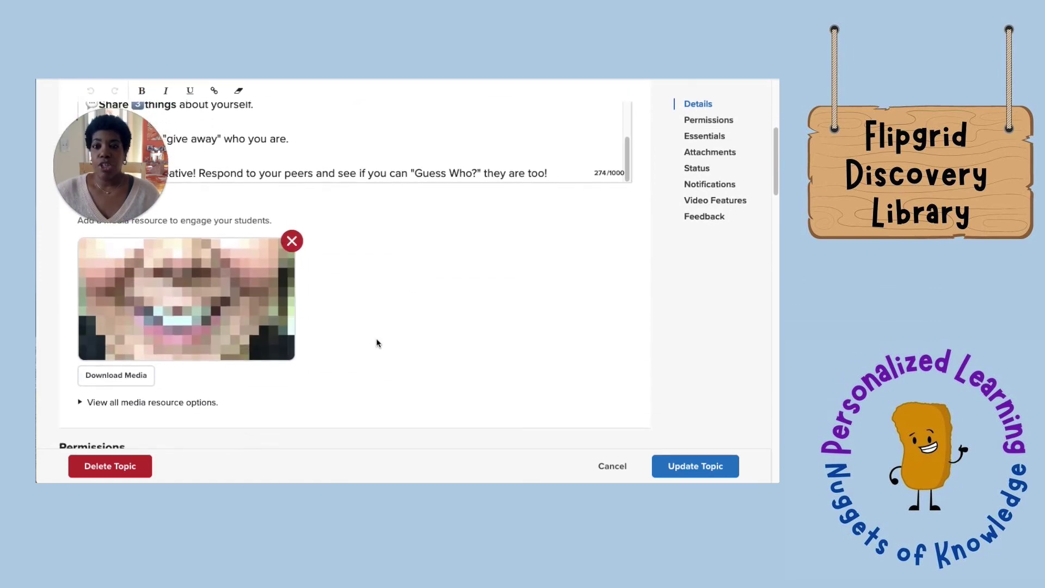
scroll(376, 343, down, 2)
scroll(322, 343, down, 2)
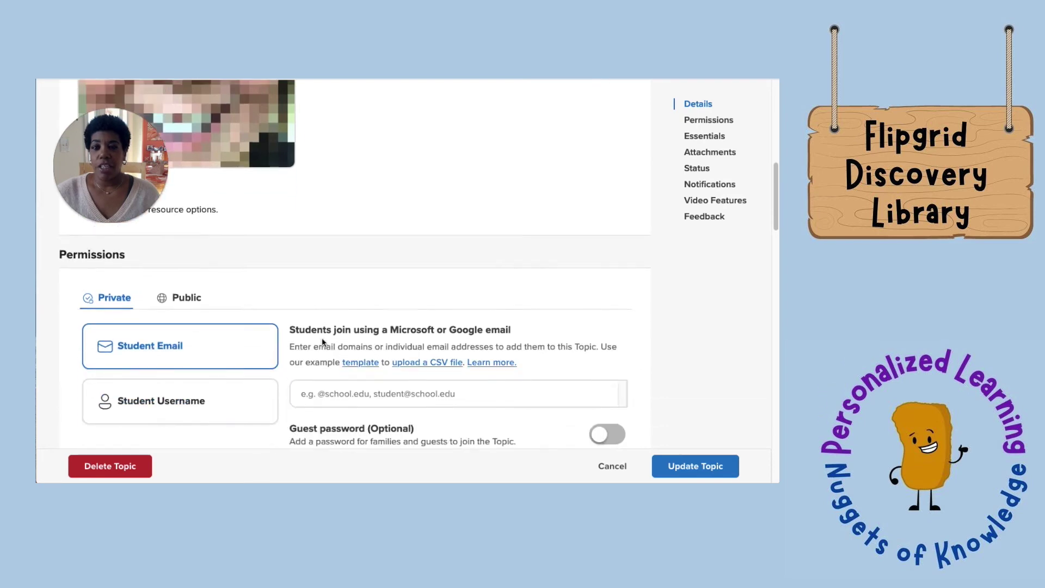
scroll(215, 333, down, 1)
scroll(257, 350, down, 1)
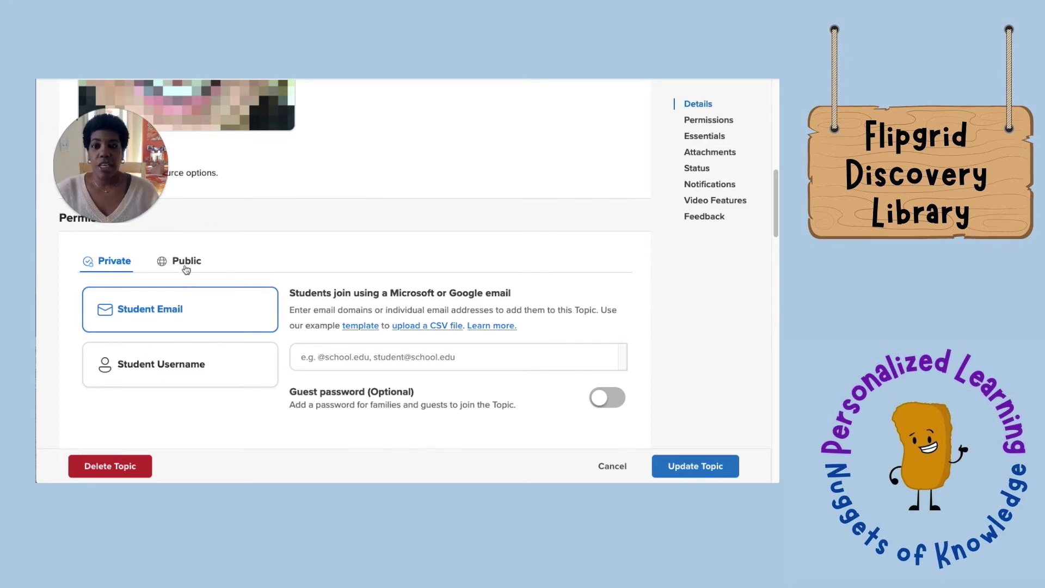
scroll(318, 267, down, 3)
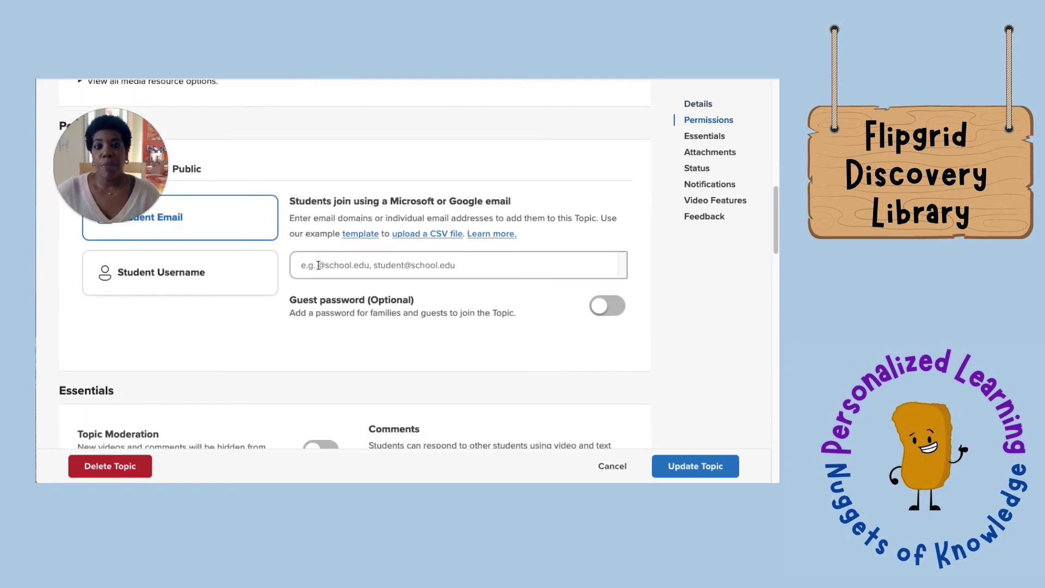
scroll(318, 265, down, 2)
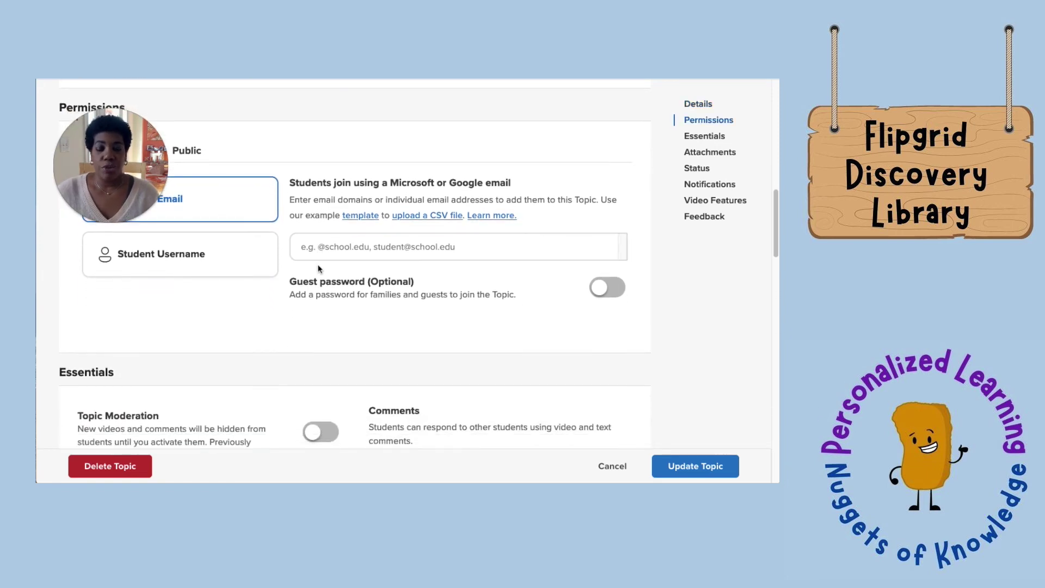
scroll(318, 266, down, 1)
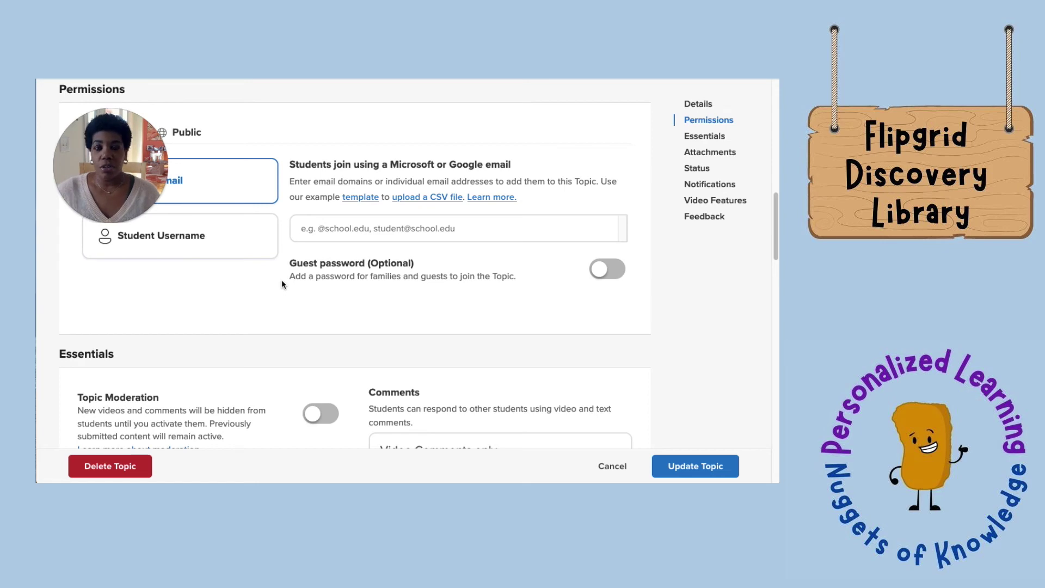
scroll(285, 280, down, 1)
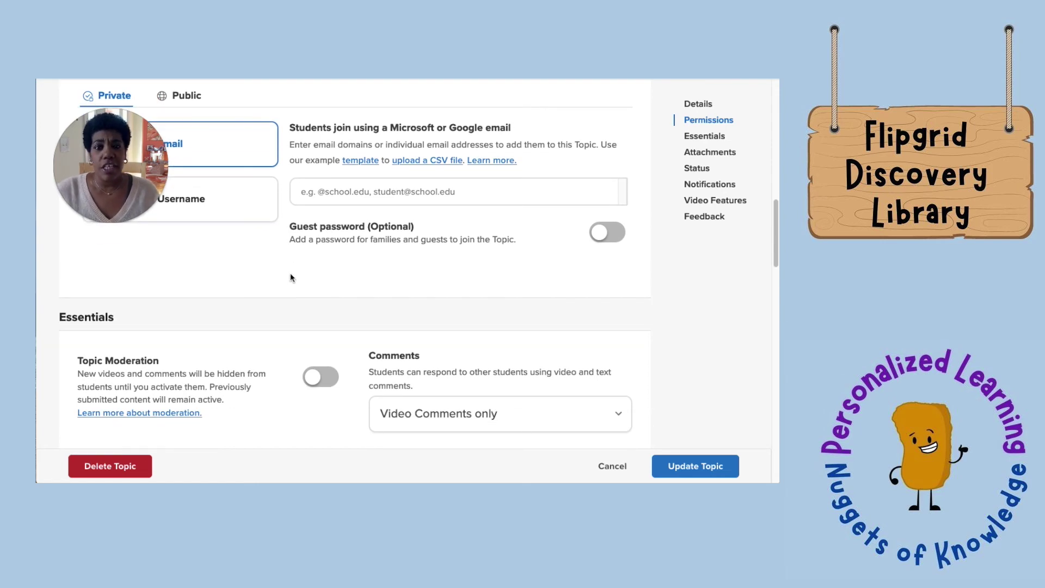
scroll(292, 278, down, 3)
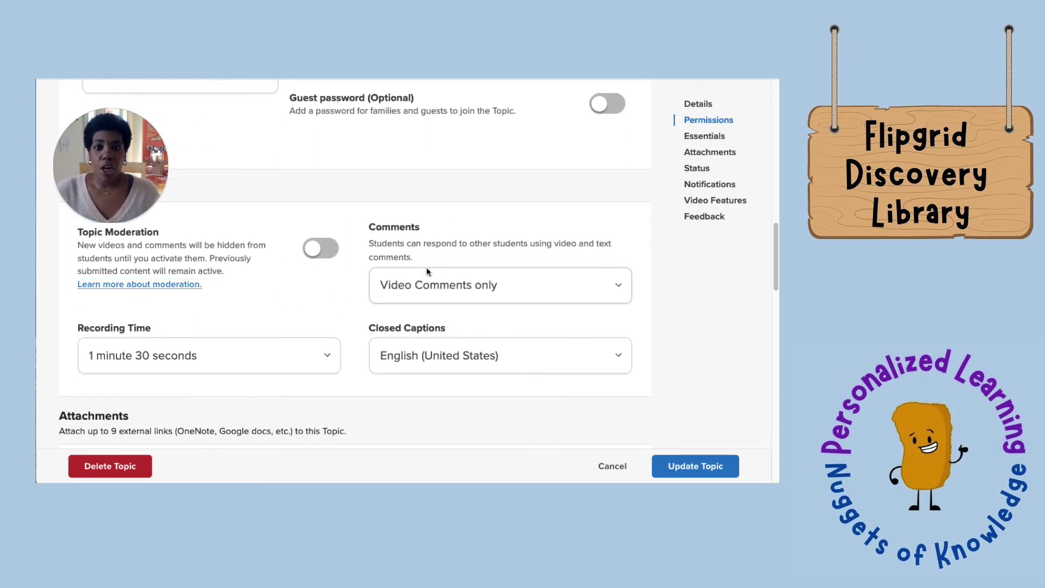
scroll(470, 272, down, 1)
scroll(456, 339, down, 2)
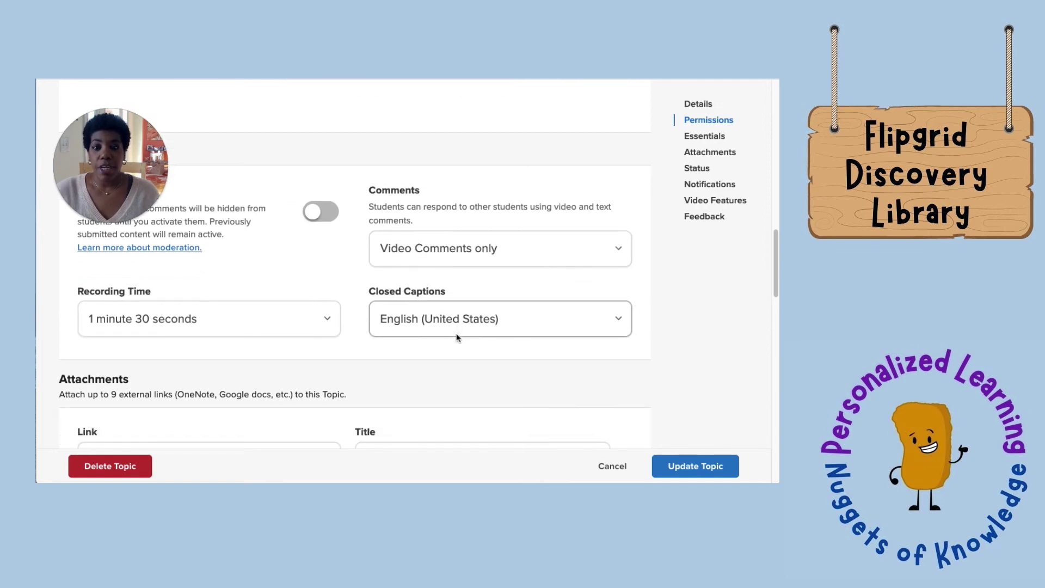
click(317, 298)
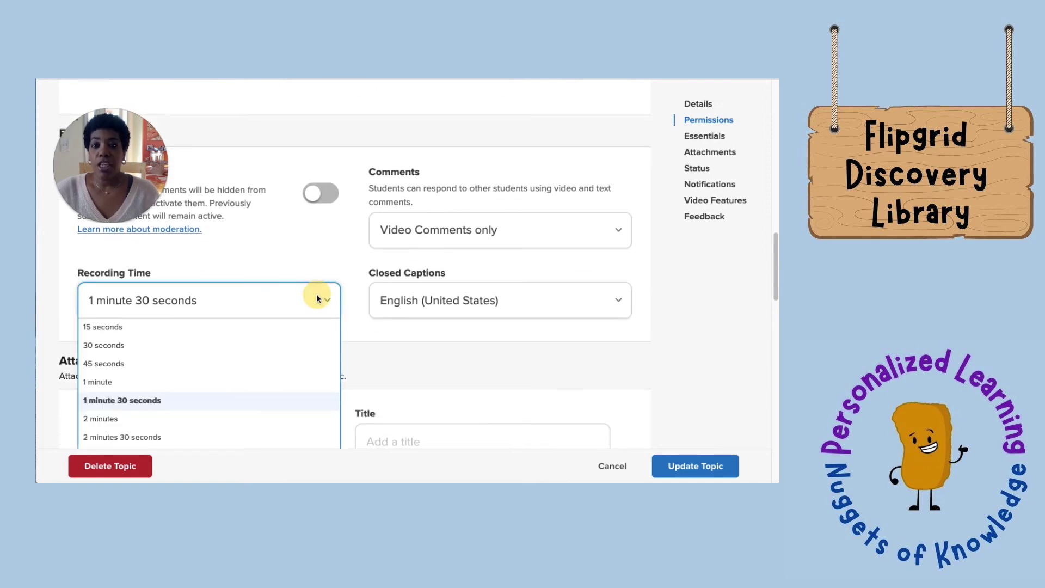
click(427, 345)
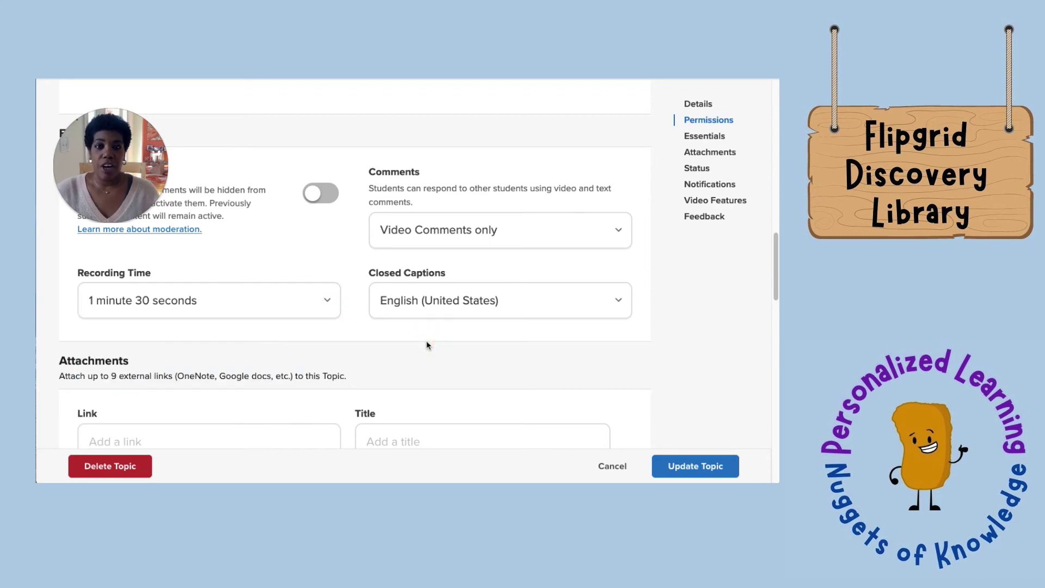
scroll(414, 343, down, 1)
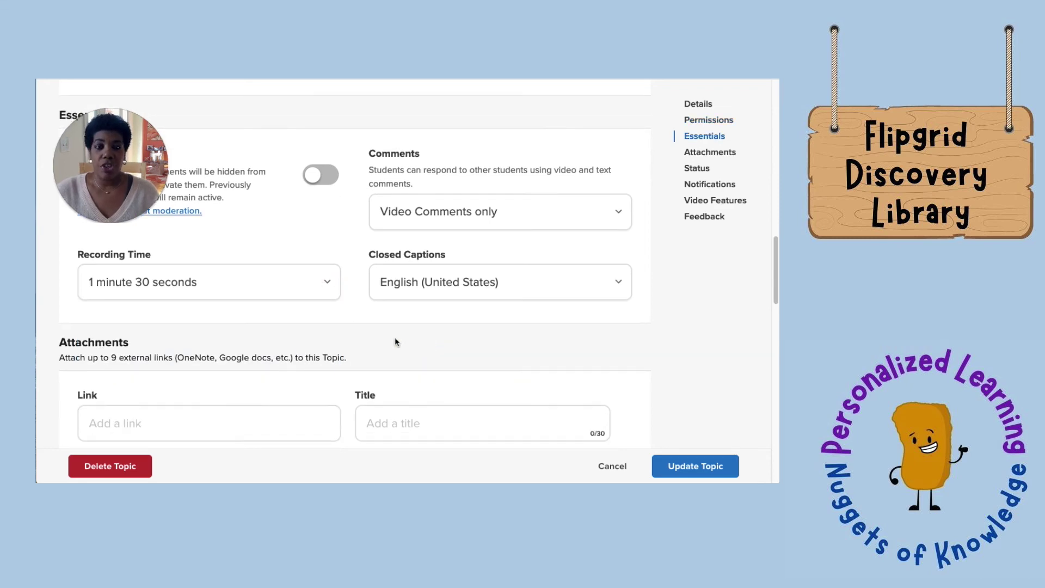
click(316, 282)
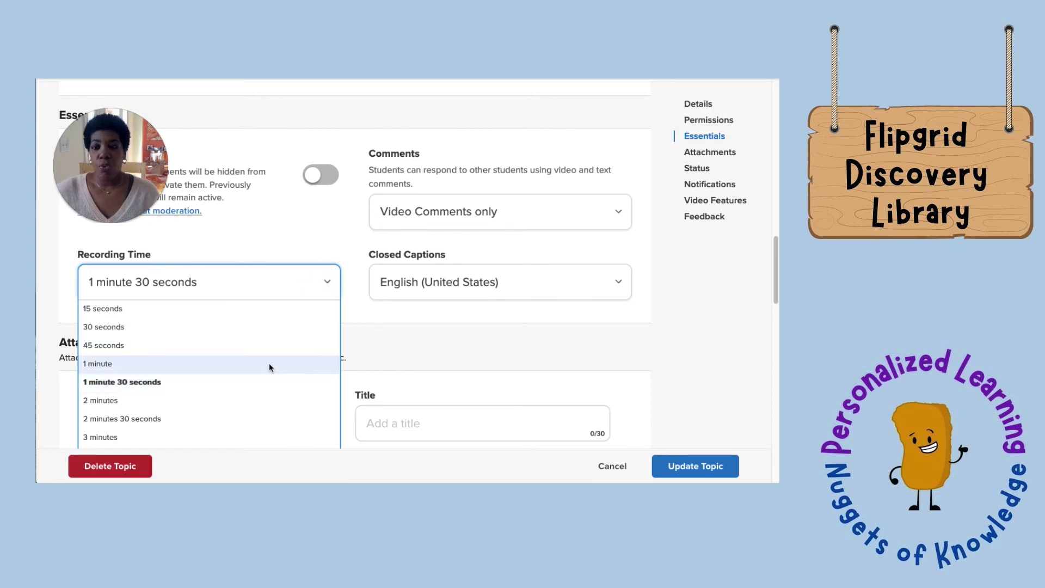
click(424, 354)
scroll(424, 355, down, 1)
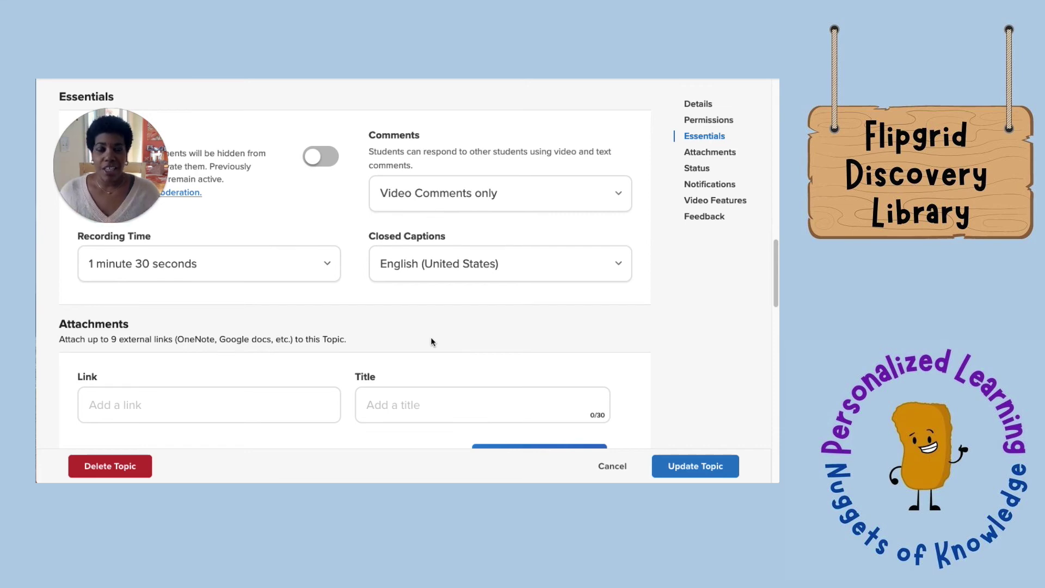
Step: Review Attachments, Status, Notifications, Video Features and Feedback, then try Update Topic, which reports a saving issue
scroll(435, 326, down, 3)
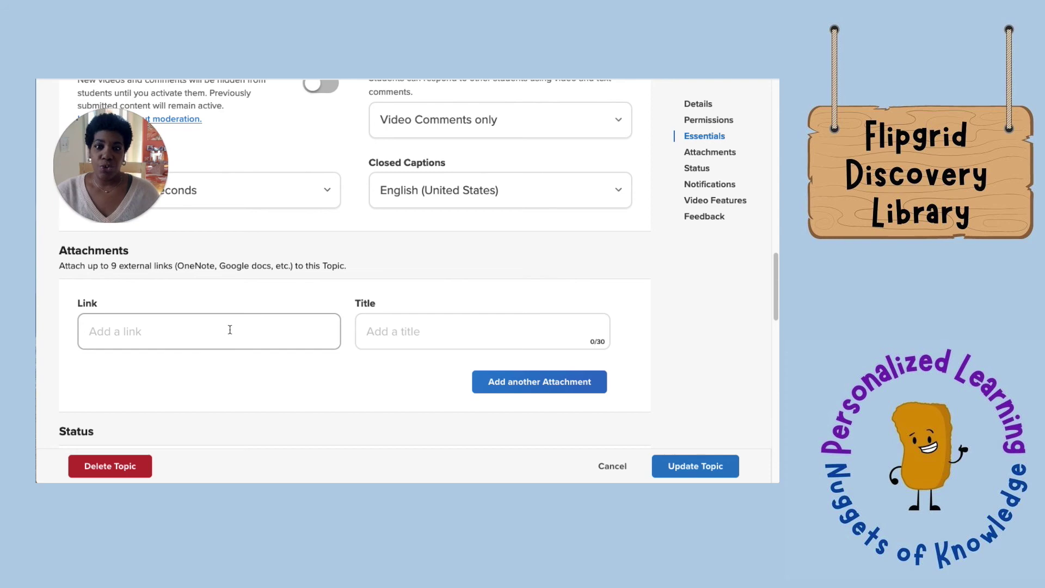
scroll(300, 333, down, 4)
scroll(299, 336, down, 2)
scroll(294, 282, up, 1)
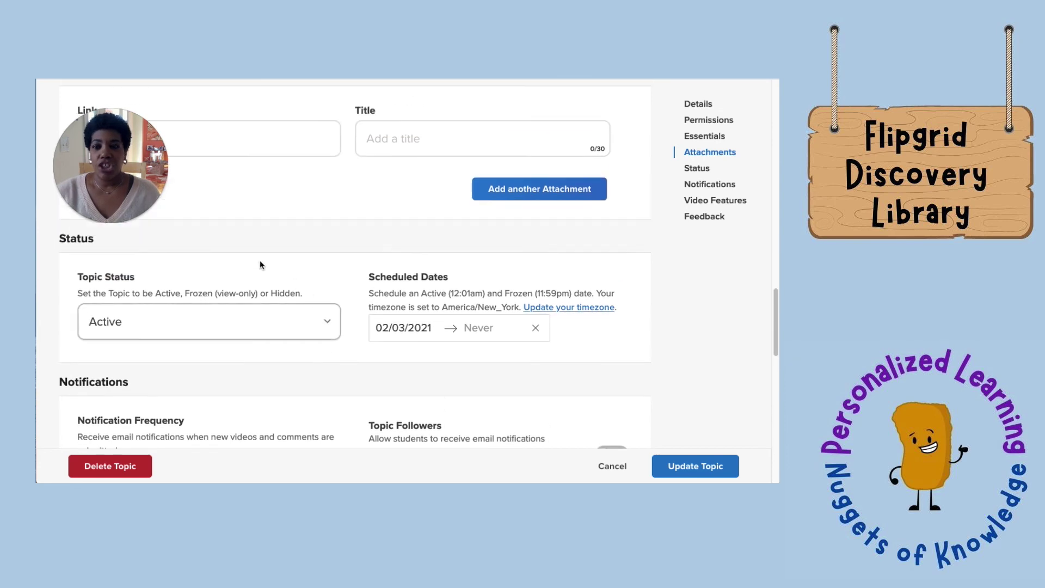
scroll(233, 328, down, 3)
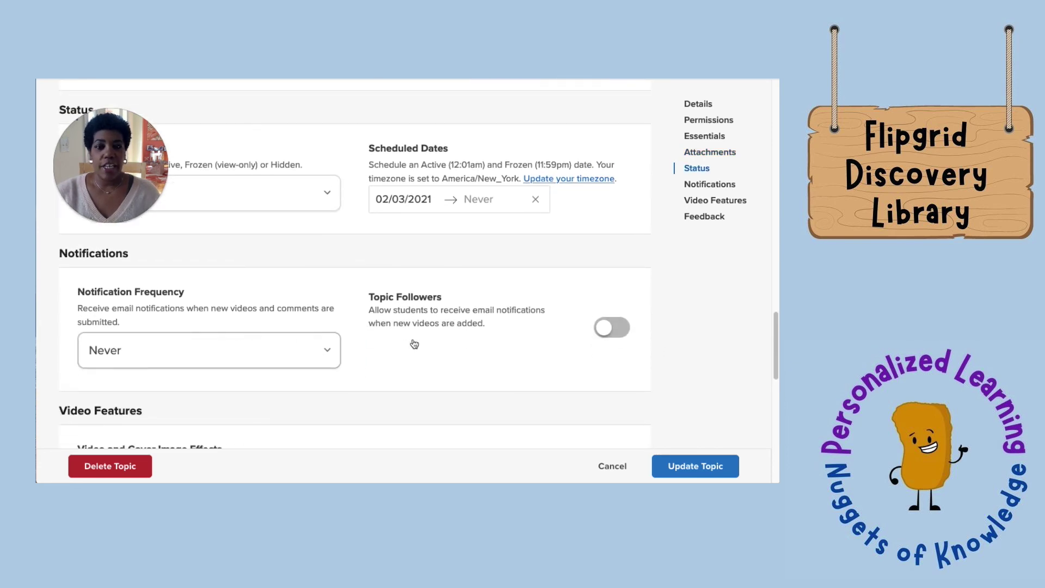
scroll(218, 332, down, 2)
scroll(230, 332, up, 1)
scroll(230, 329, down, 4)
scroll(349, 346, down, 2)
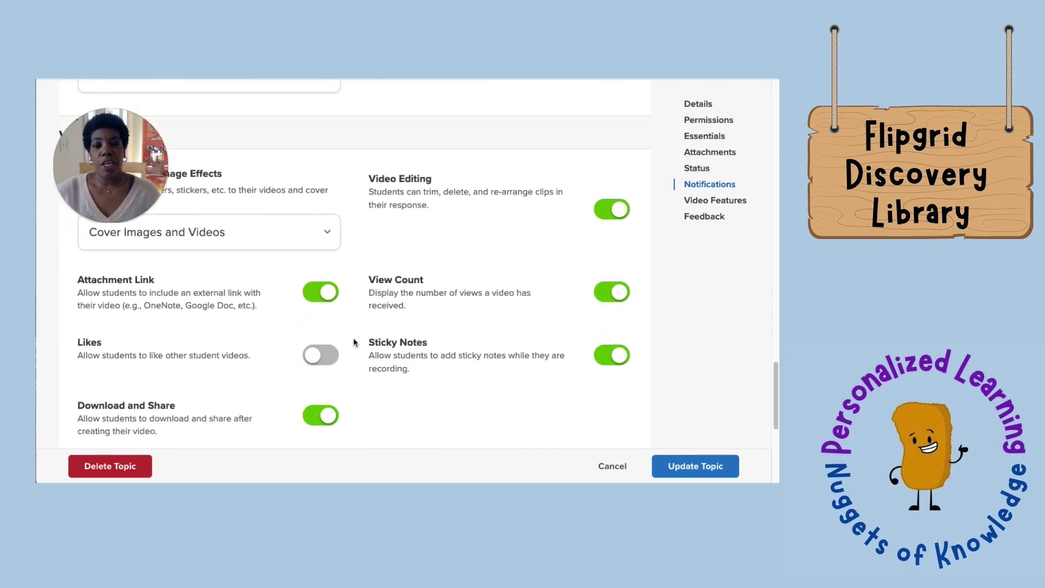
scroll(375, 388, down, 1)
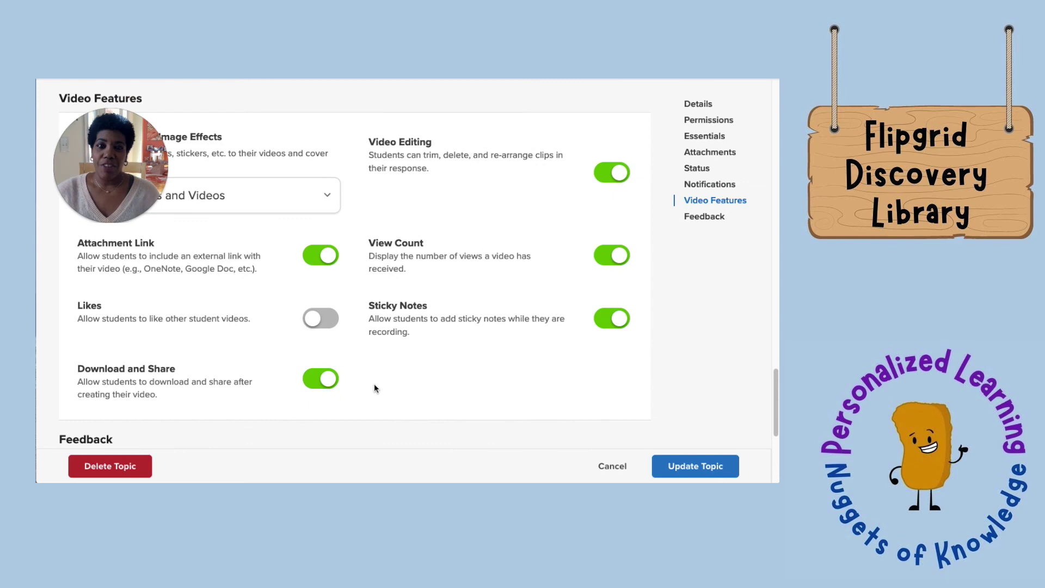
scroll(397, 390, up, 1)
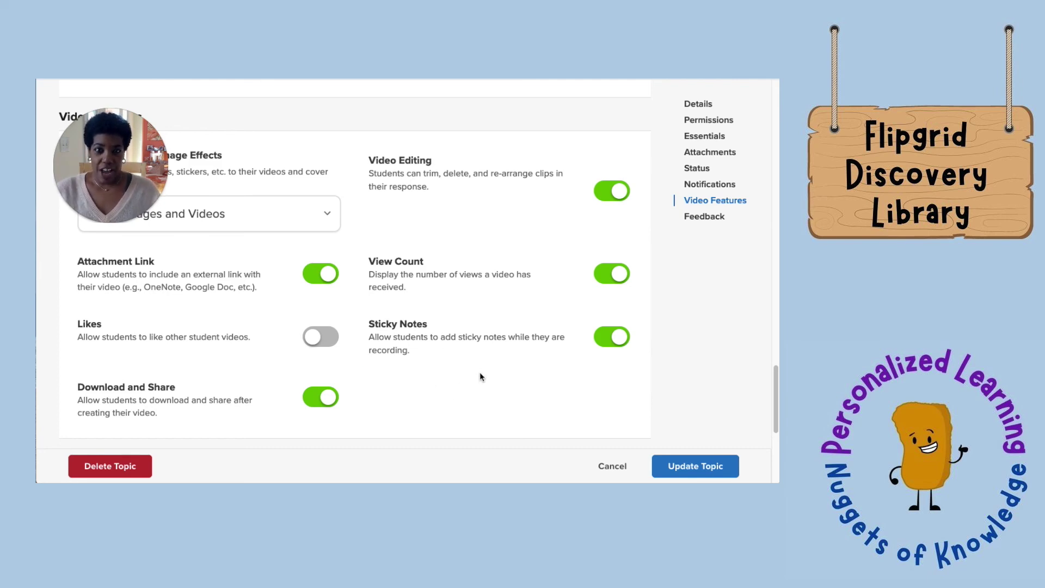
scroll(480, 374, down, 1)
scroll(440, 350, down, 1)
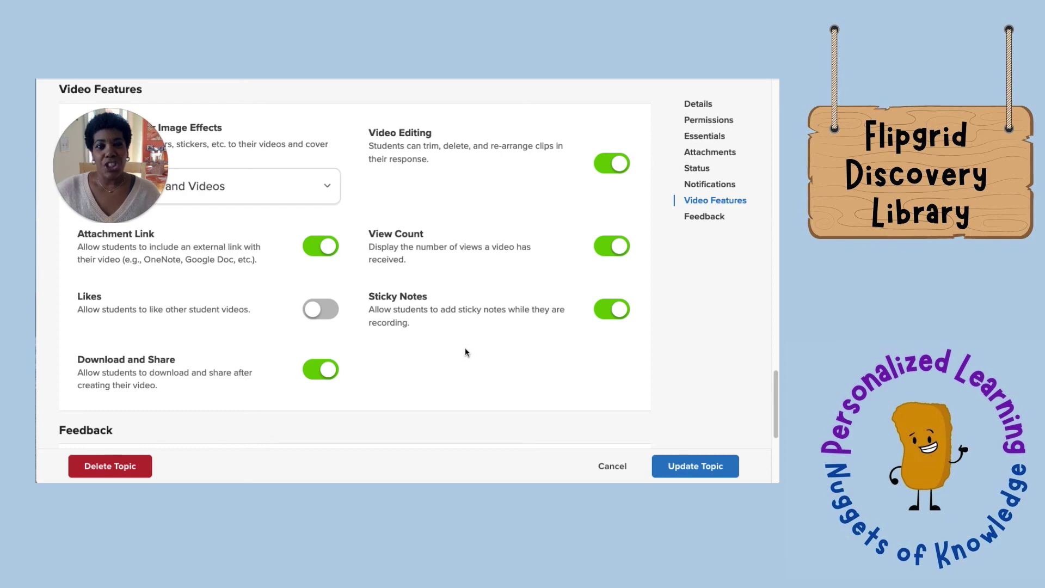
scroll(465, 352, down, 1)
scroll(451, 382, down, 2)
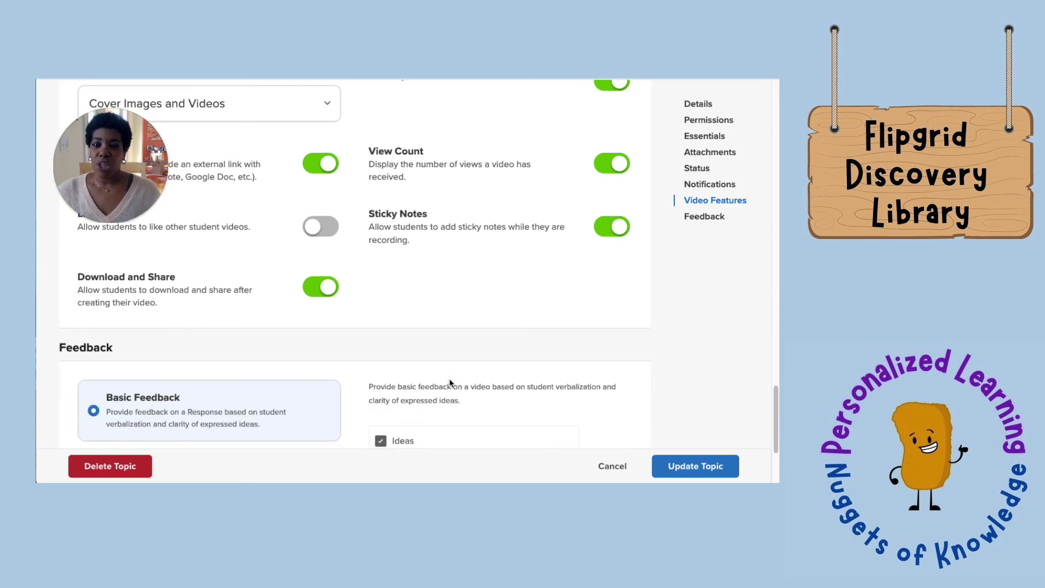
scroll(449, 382, up, 2)
scroll(449, 382, down, 2)
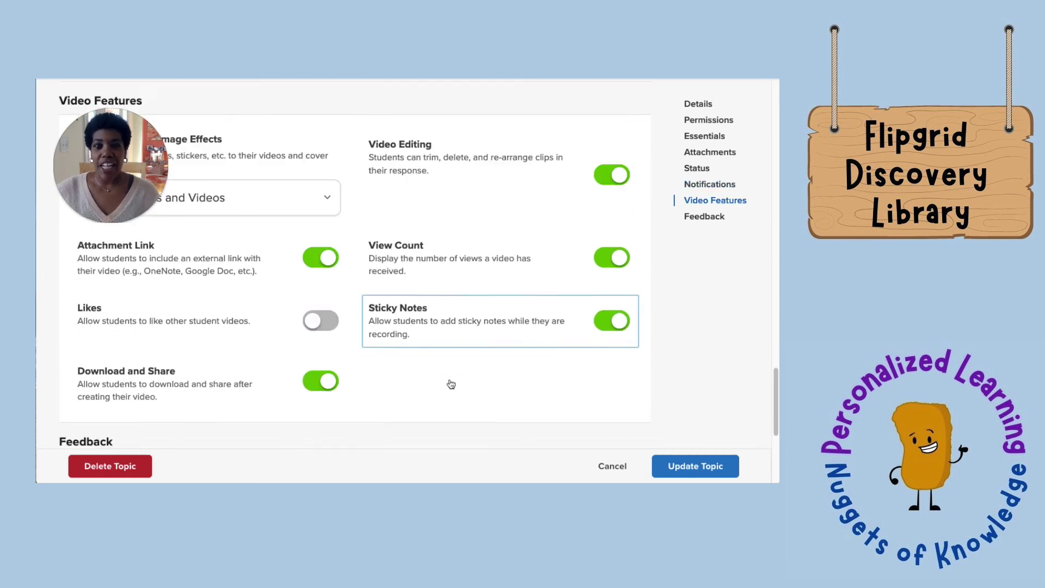
click(694, 466)
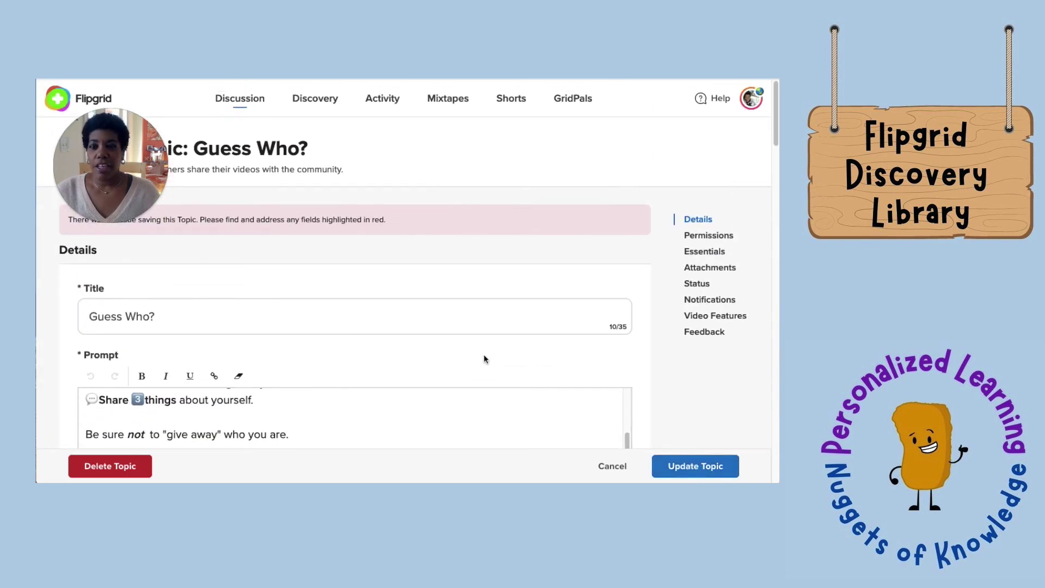
Step: Set Guess Who? Permissions to Public with a join code and save via Update Topic
scroll(485, 360, down, 5)
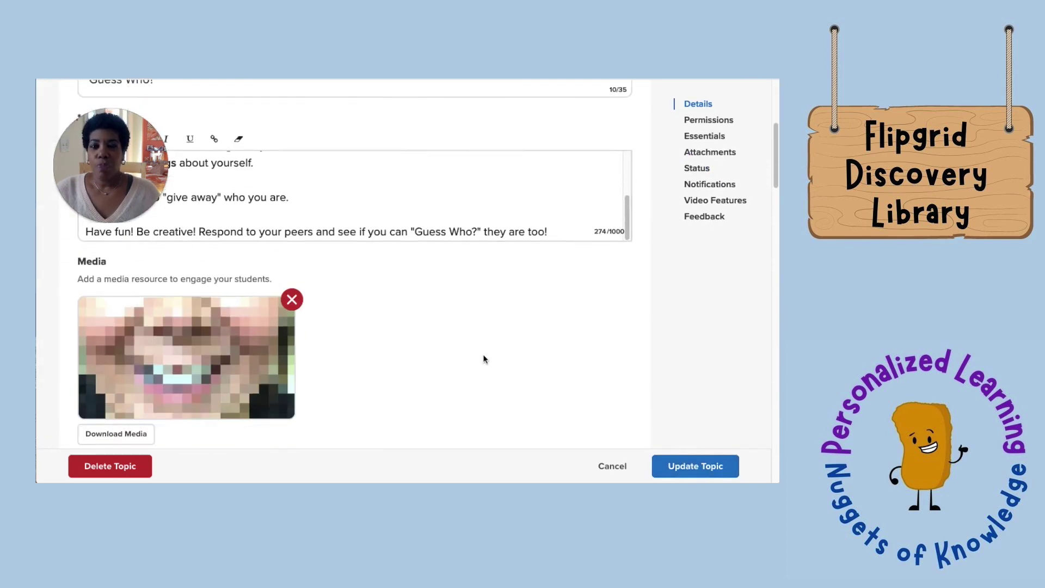
scroll(484, 359, down, 3)
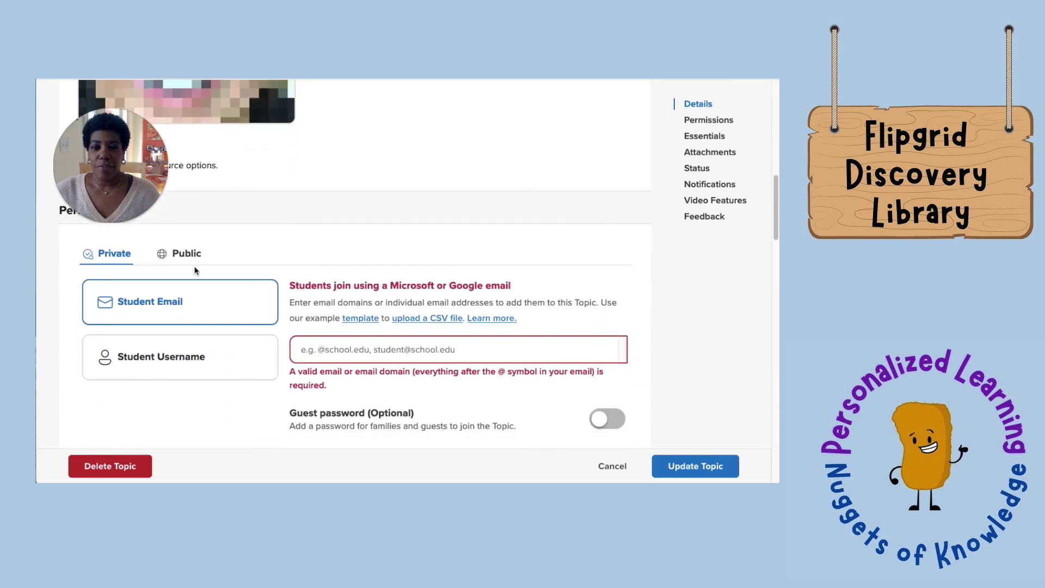
click(187, 255)
scroll(545, 357, down, 1)
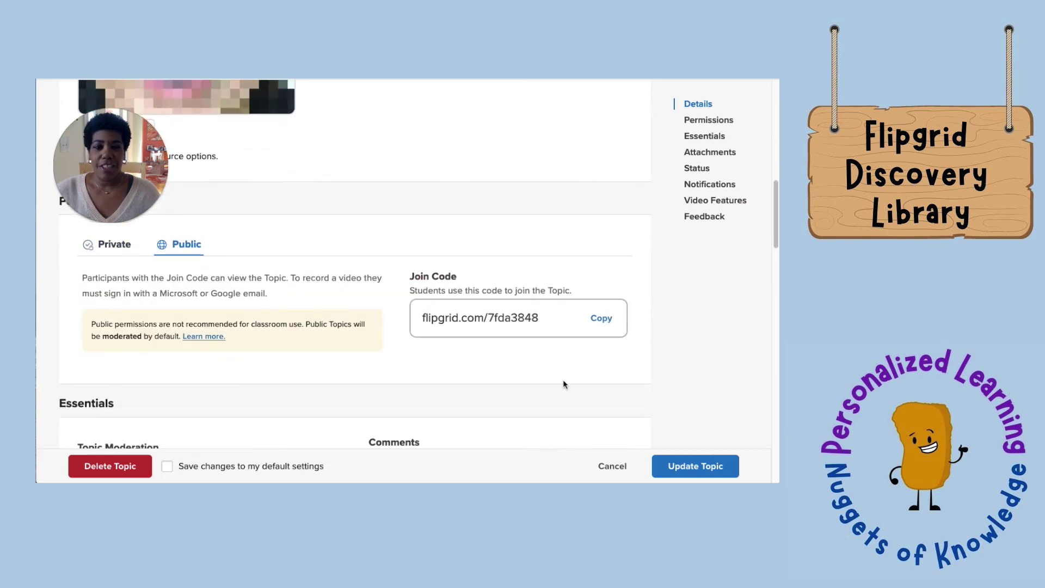
click(688, 462)
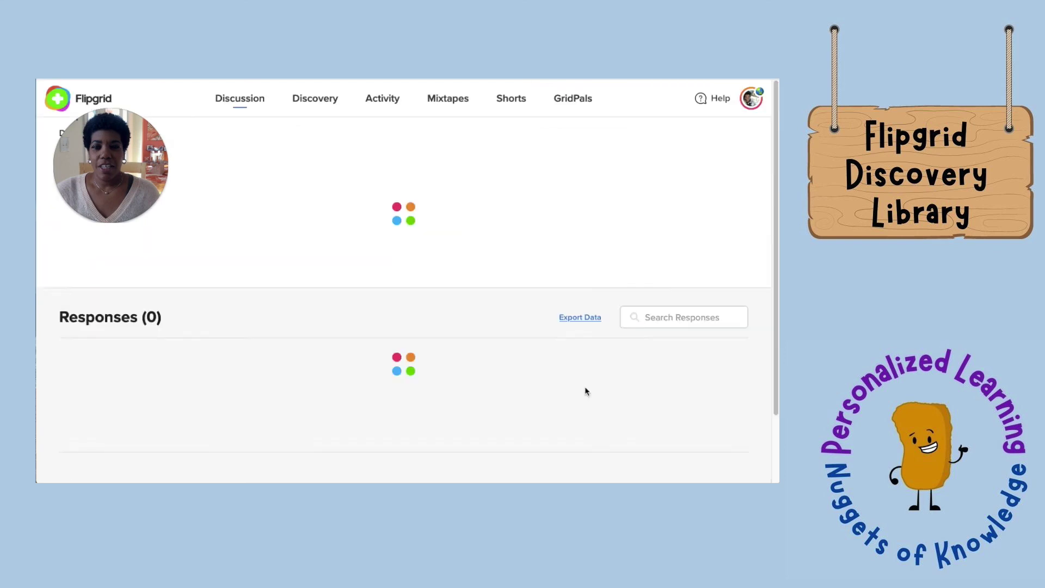
scroll(384, 328, down, 1)
scroll(384, 328, up, 1)
scroll(384, 328, down, 3)
scroll(384, 328, up, 3)
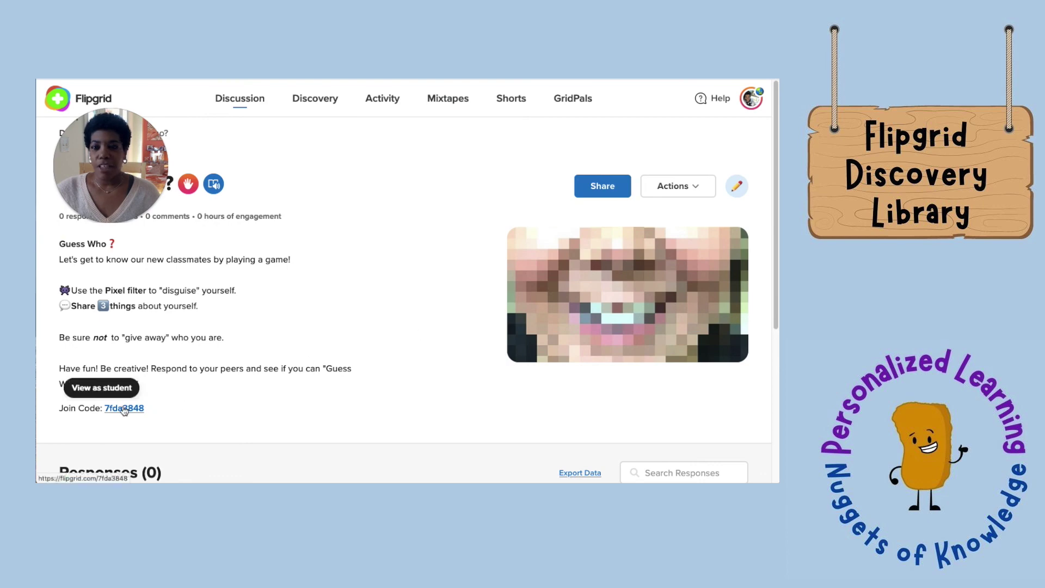
click(612, 187)
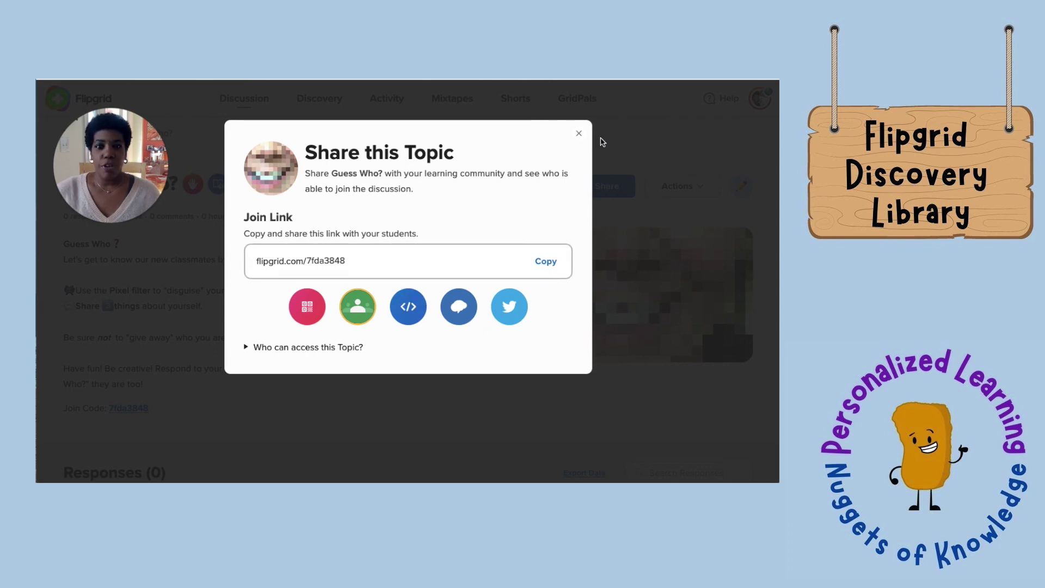
click(579, 134)
scroll(483, 297, down, 1)
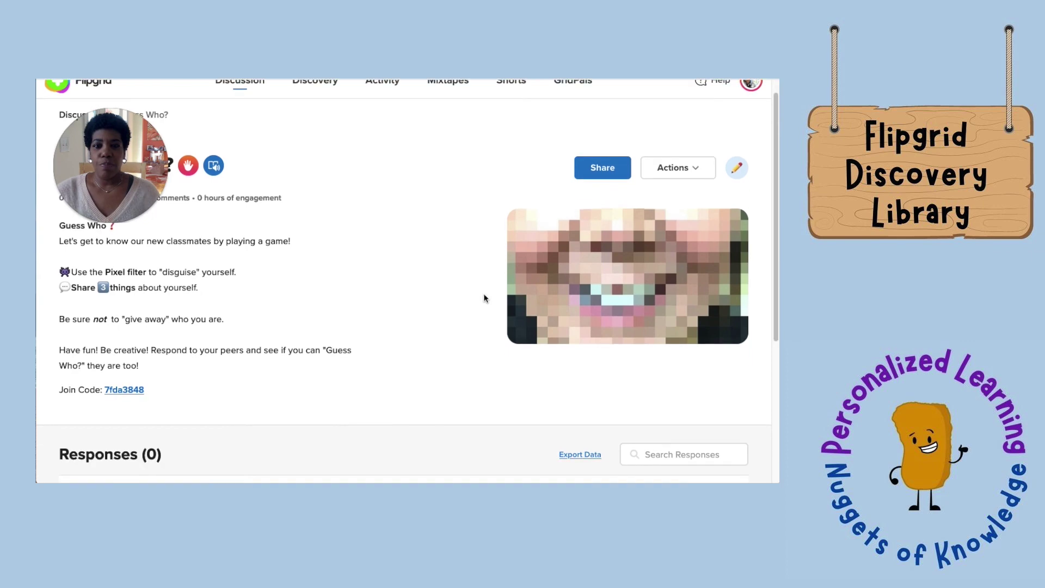
scroll(492, 324, up, 1)
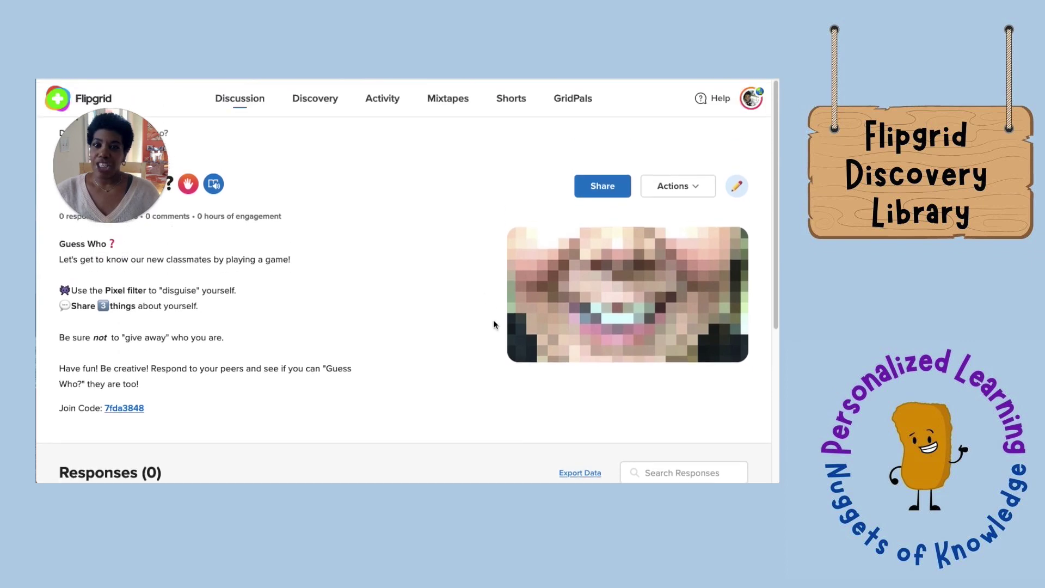
Step: Go to Discovery and browse its featured partners, Topic of the Day and Wonder of the Day
click(325, 100)
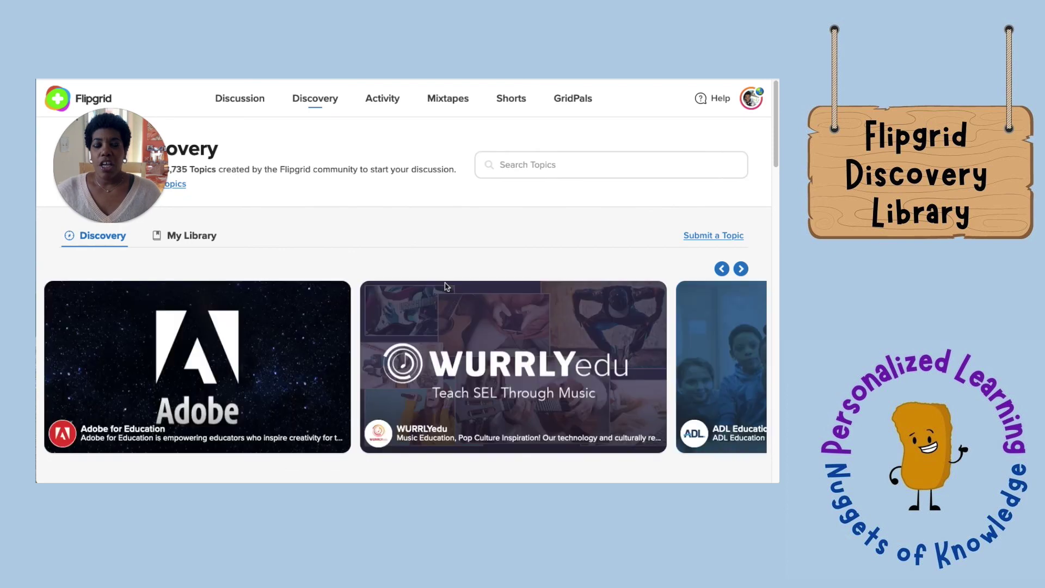
scroll(446, 286, down, 1)
scroll(449, 292, down, 2)
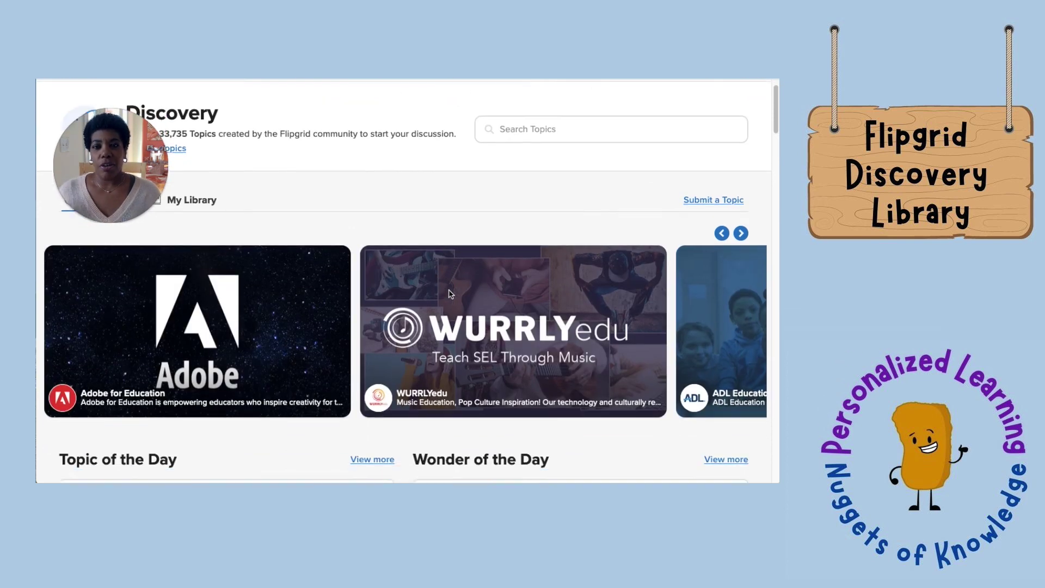
scroll(450, 294, up, 3)
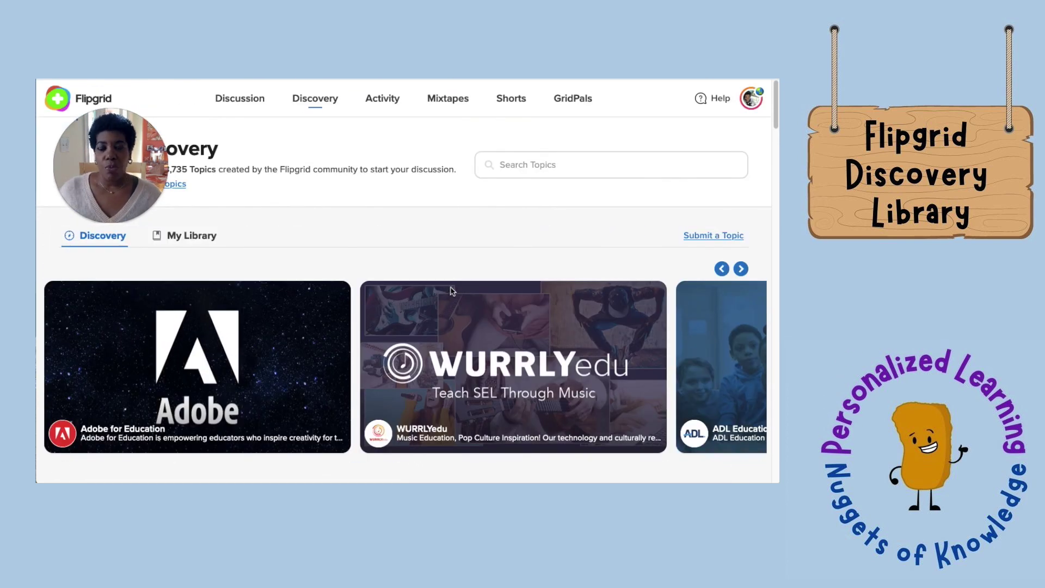
scroll(449, 291, down, 1)
scroll(449, 292, down, 10)
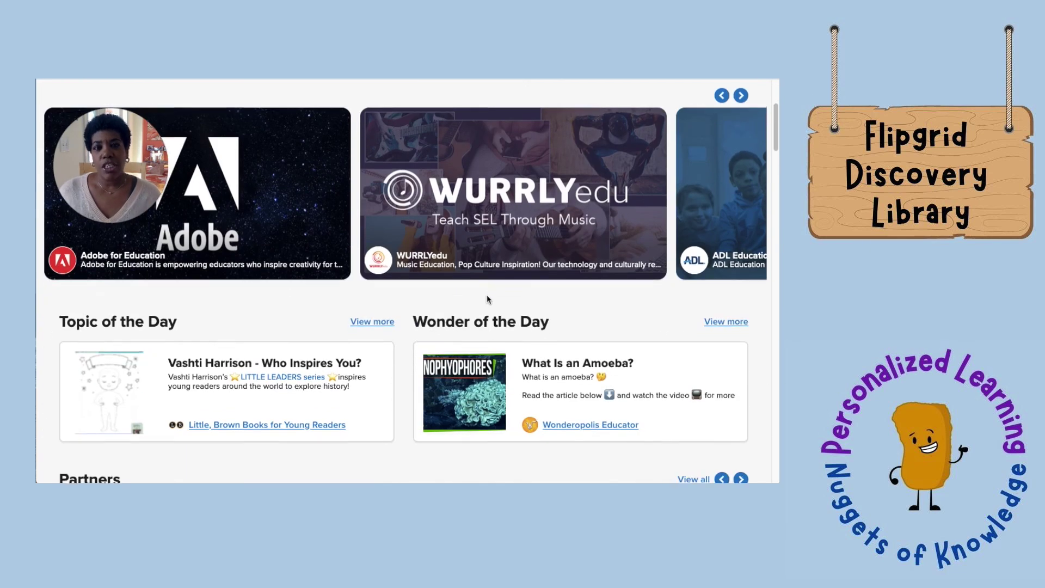
scroll(488, 300, up, 7)
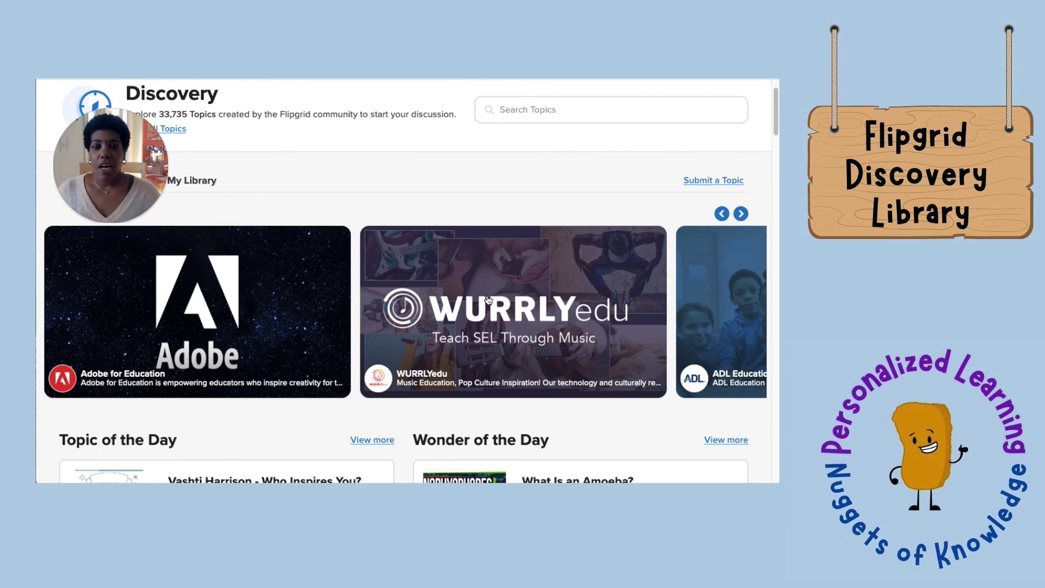